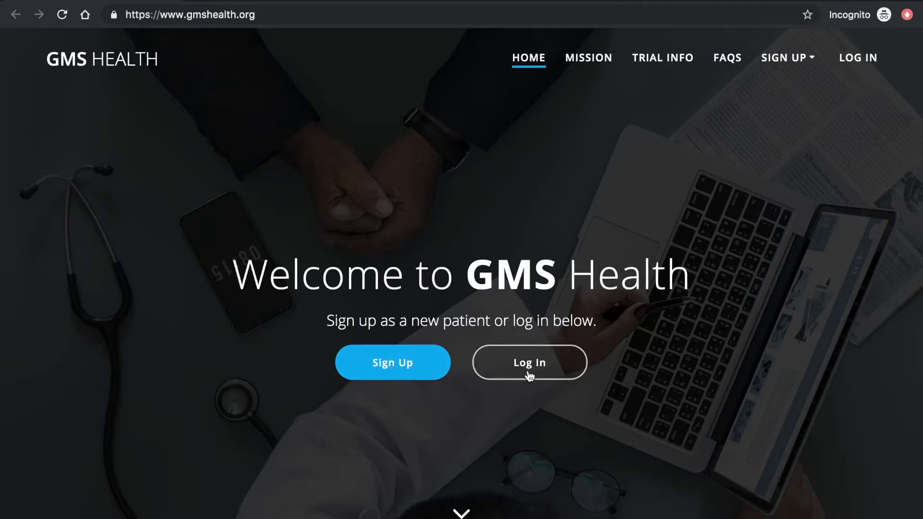
- Scroll the home page, then open Patient Registration from the SIGN UP menu
{"action": "scroll", "coordinate": [529, 376], "scroll_direction": "down", "scroll_amount": 2}
{"action": "scroll", "coordinate": [529, 377], "scroll_direction": "down", "scroll_amount": 8}
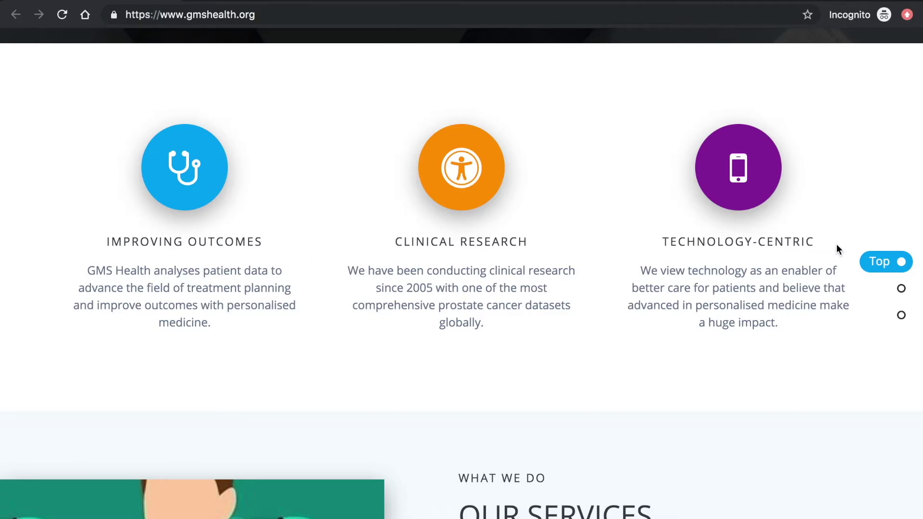
{"action": "scroll", "coordinate": [836, 245], "scroll_direction": "down", "scroll_amount": 3}
{"action": "scroll", "coordinate": [836, 245], "scroll_direction": "down", "scroll_amount": 5}
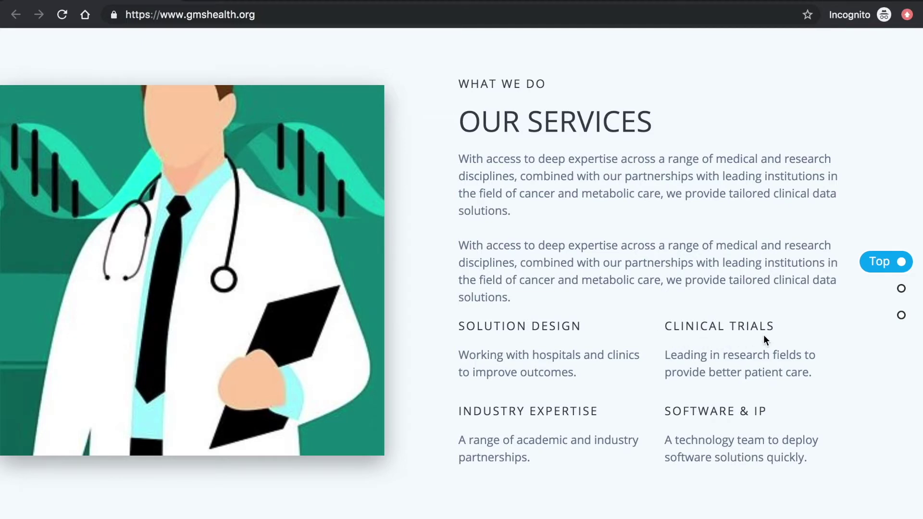
{"action": "scroll", "coordinate": [763, 335], "scroll_direction": "down", "scroll_amount": 8}
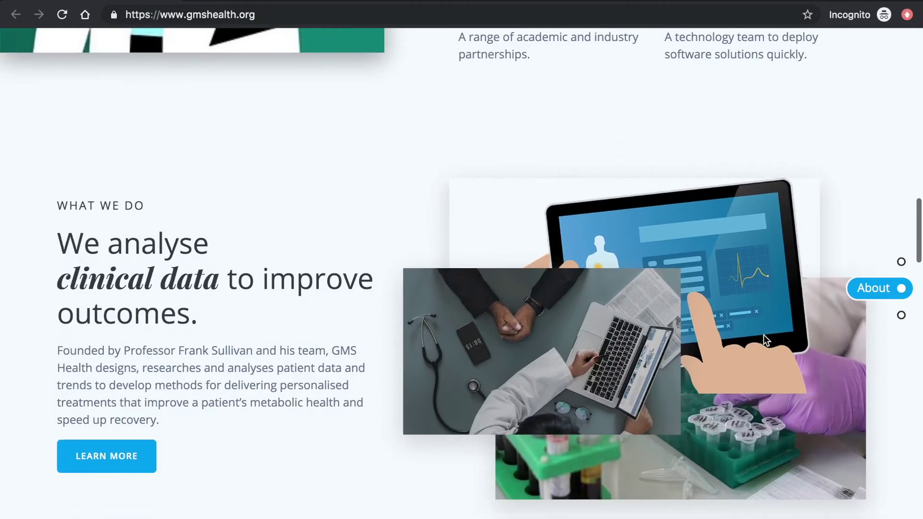
{"action": "scroll", "coordinate": [763, 339], "scroll_direction": "down", "scroll_amount": 1}
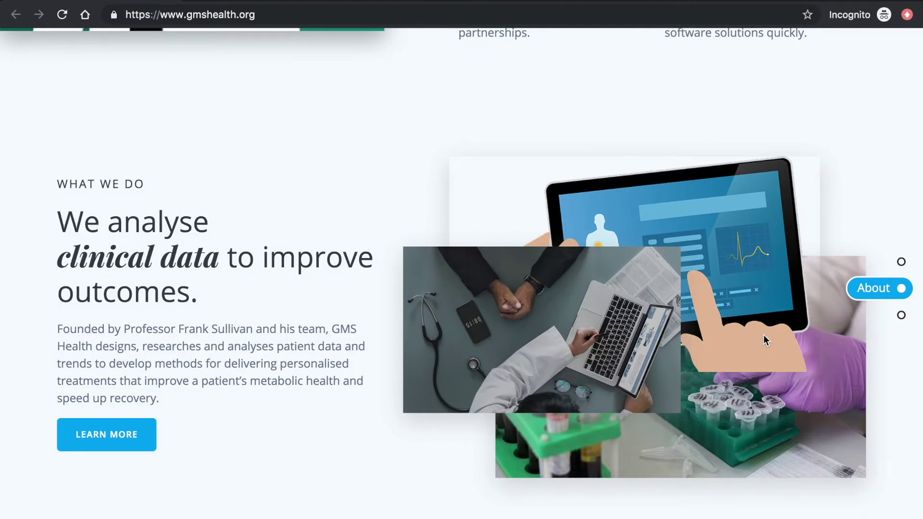
{"action": "scroll", "coordinate": [763, 337], "scroll_direction": "down", "scroll_amount": 8}
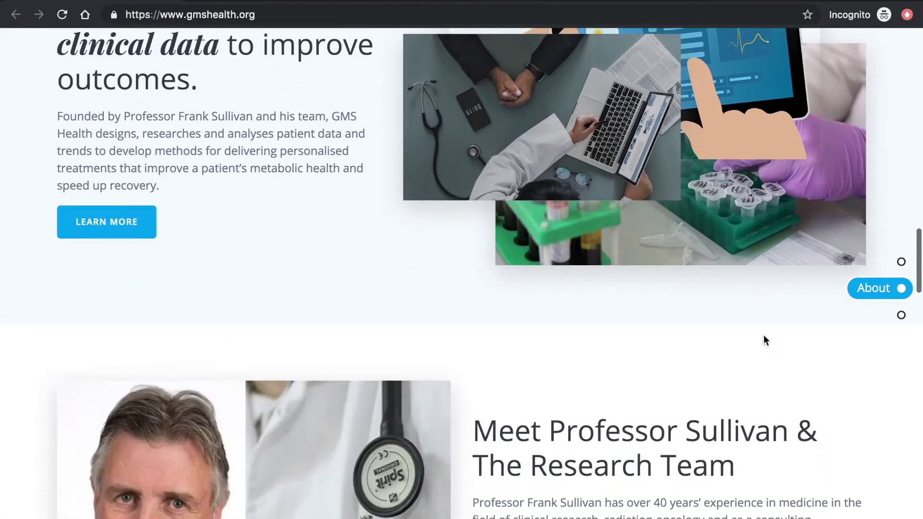
{"action": "scroll", "coordinate": [763, 334], "scroll_direction": "down", "scroll_amount": 1}
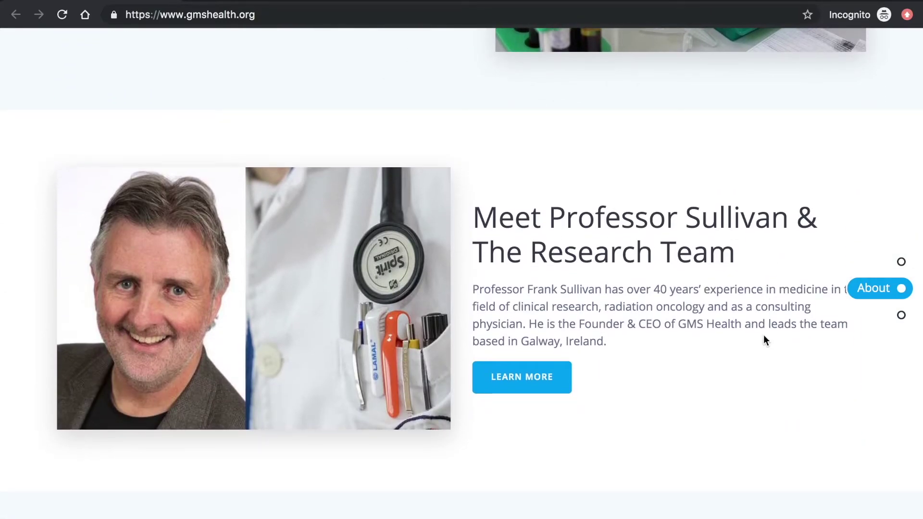
{"action": "scroll", "coordinate": [763, 336], "scroll_direction": "up", "scroll_amount": 15}
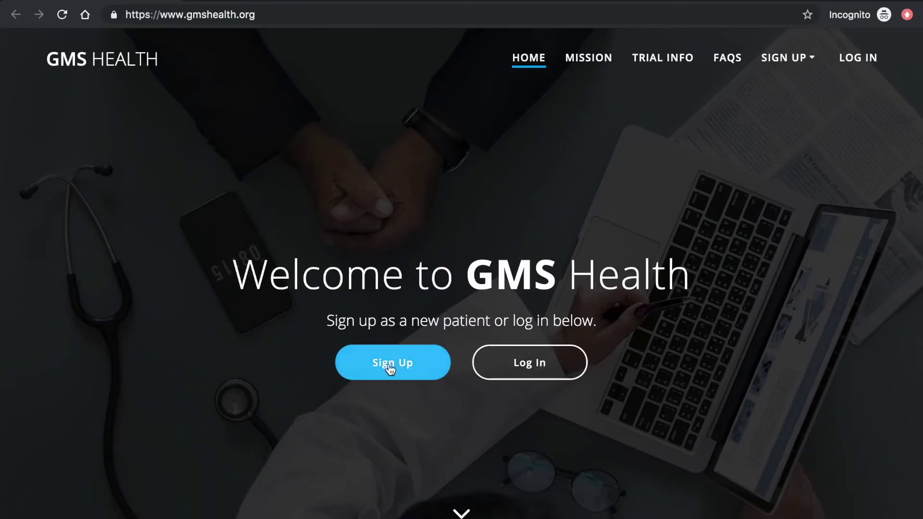
{"action": "mouse_move", "coordinate": [783, 67]}
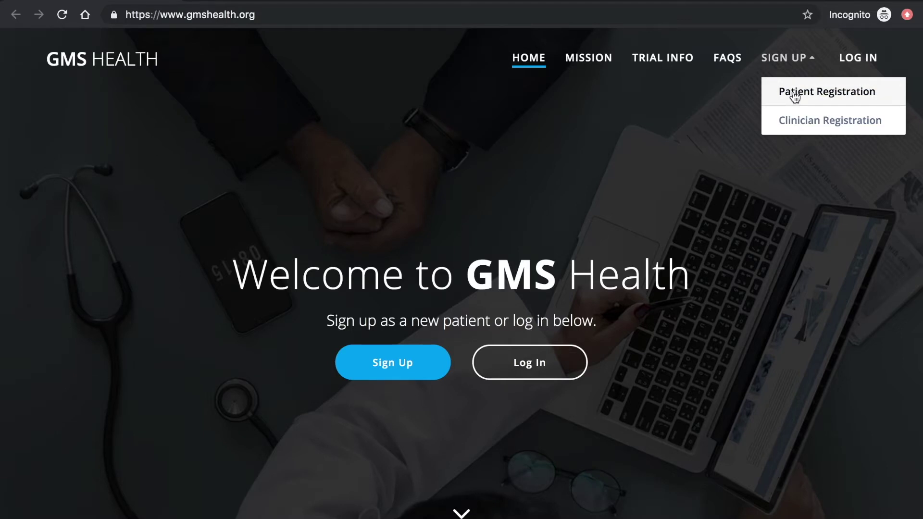
{"action": "left_click", "coordinate": [794, 96]}
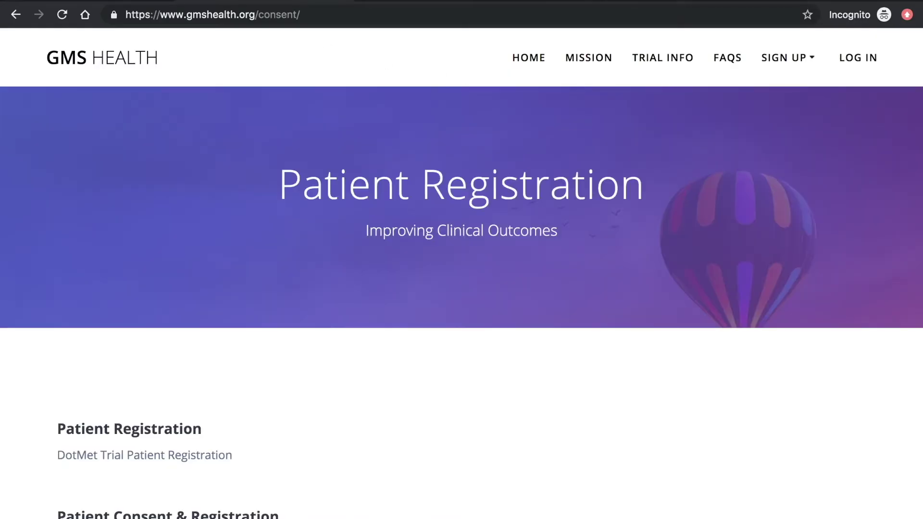
- Scroll through the DotMet Trial patient details down to the consent statements
{"action": "left_click_drag", "start_coordinate": [283, 181], "coordinate": [665, 179]}
{"action": "left_click", "coordinate": [665, 180]}
{"action": "scroll", "coordinate": [524, 305], "scroll_direction": "down", "scroll_amount": 5}
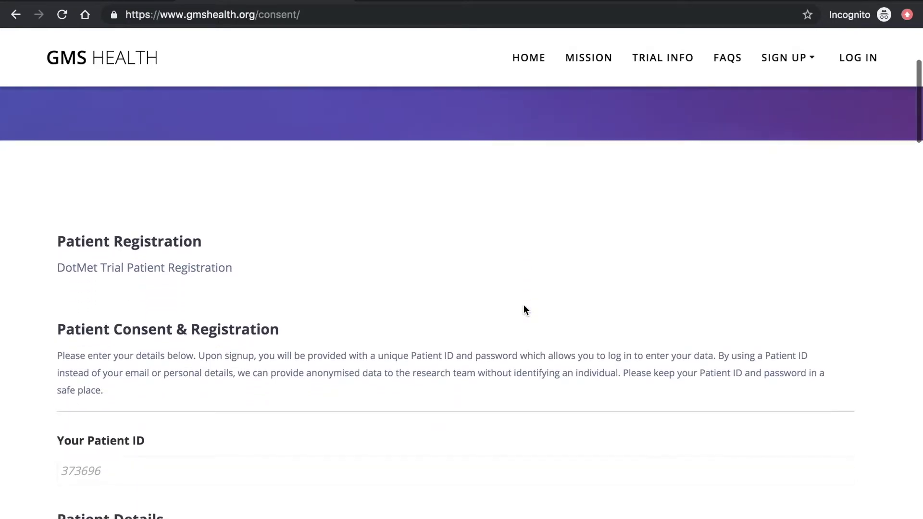
{"action": "scroll", "coordinate": [523, 309], "scroll_direction": "down", "scroll_amount": 2}
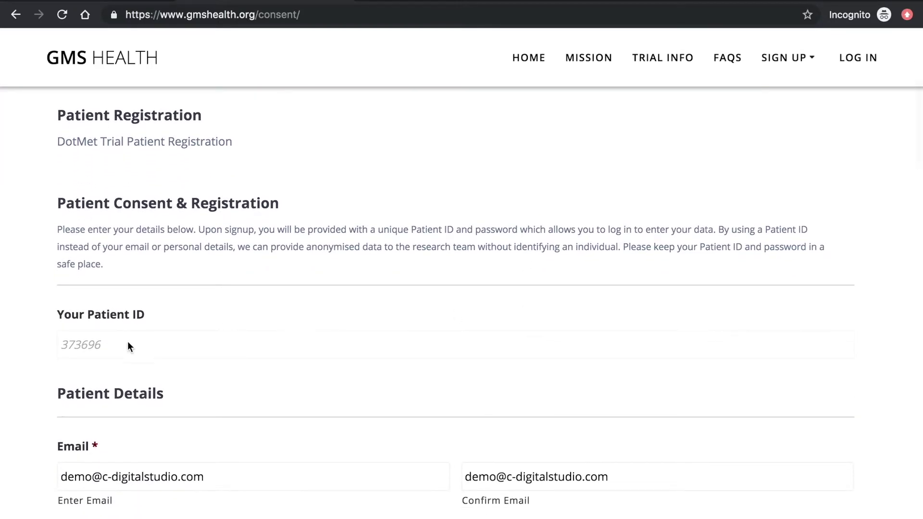
{"action": "left_click", "coordinate": [114, 343]}
{"action": "scroll", "coordinate": [115, 331], "scroll_direction": "down", "scroll_amount": 3}
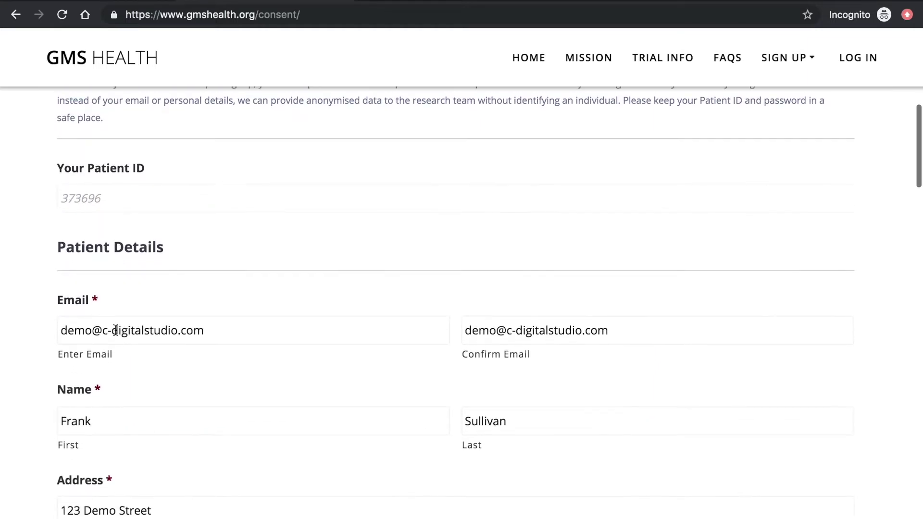
{"action": "scroll", "coordinate": [112, 420], "scroll_direction": "down", "scroll_amount": 4}
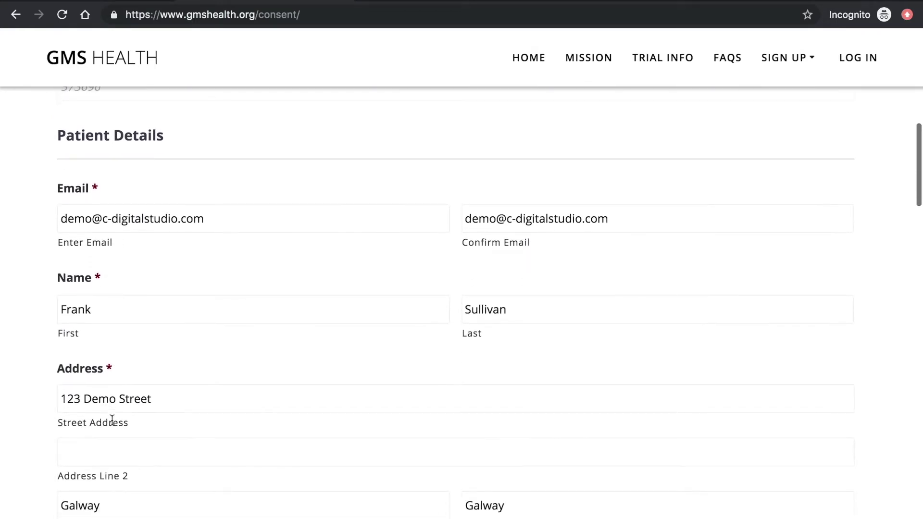
{"action": "scroll", "coordinate": [112, 420], "scroll_direction": "down", "scroll_amount": 8}
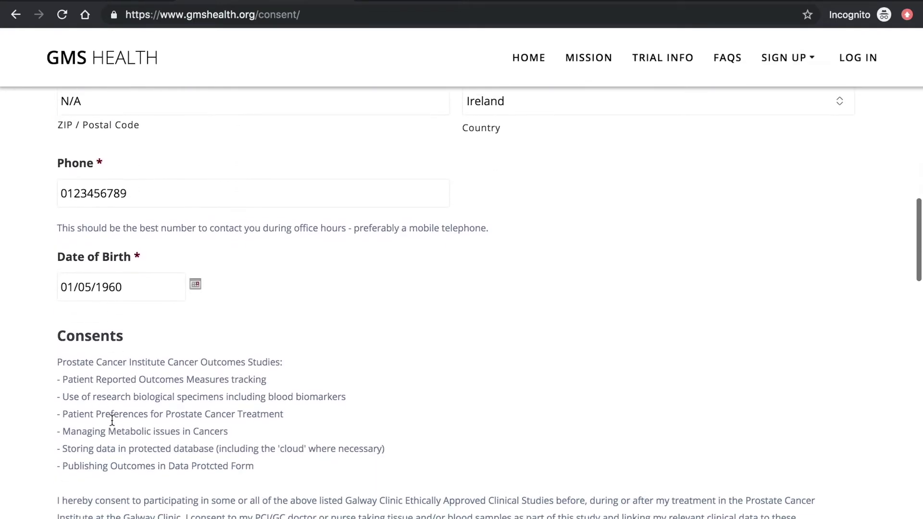
{"action": "scroll", "coordinate": [112, 419], "scroll_direction": "down", "scroll_amount": 3}
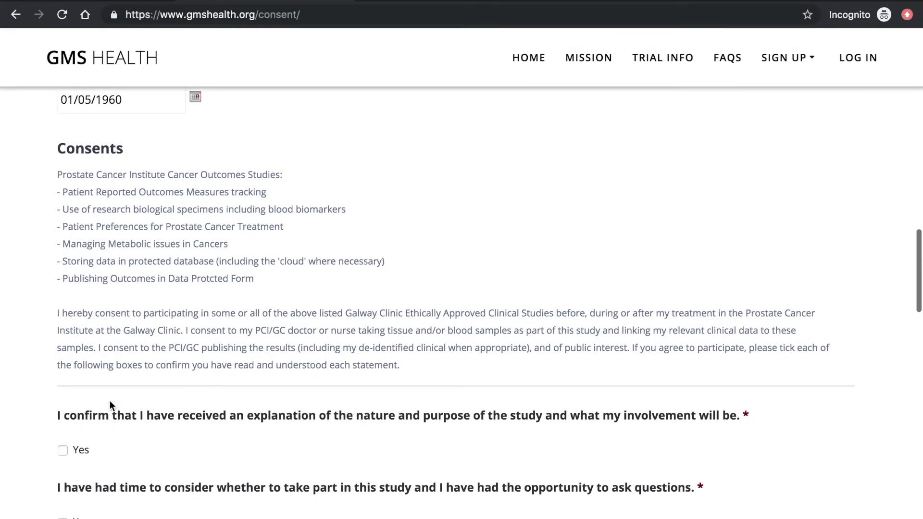
{"action": "scroll", "coordinate": [104, 342], "scroll_direction": "down", "scroll_amount": 2}
{"action": "scroll", "coordinate": [104, 342], "scroll_direction": "down", "scroll_amount": 3}
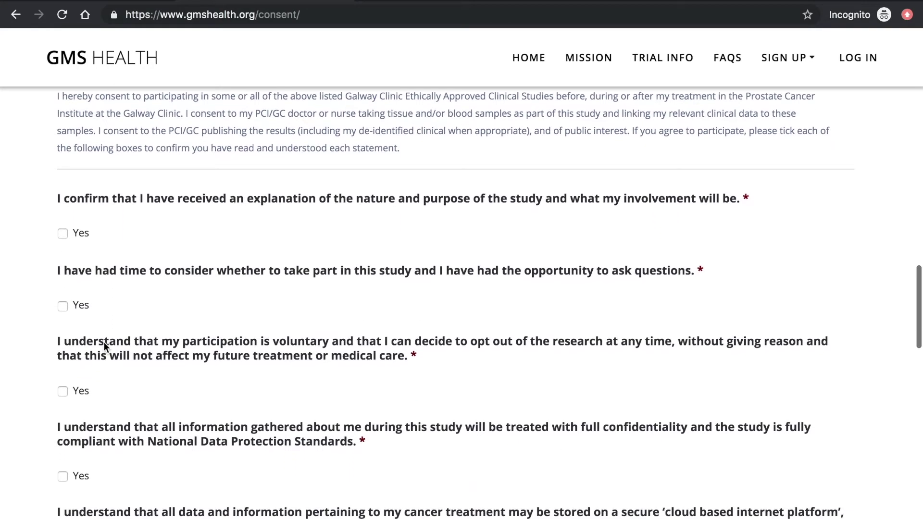
- Tick Yes for study explanation, confidentiality, cloud storage, research use and ethics approval
{"action": "left_click", "coordinate": [64, 234]}
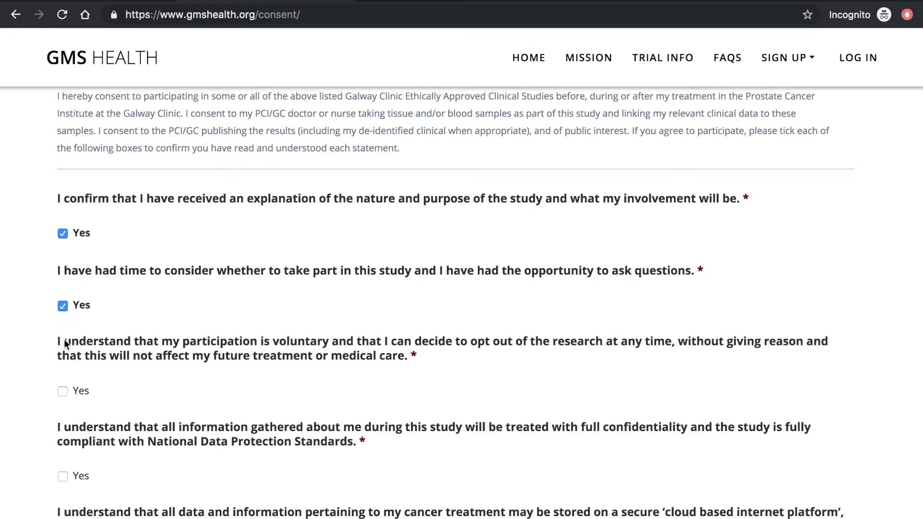
{"action": "left_click", "coordinate": [63, 476]}
{"action": "scroll", "coordinate": [65, 475], "scroll_direction": "down", "scroll_amount": 2}
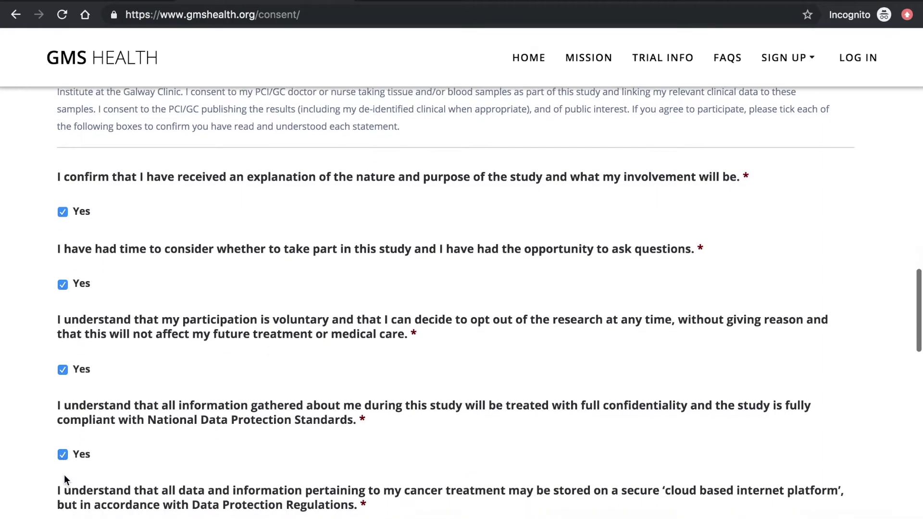
{"action": "left_click", "coordinate": [64, 468]}
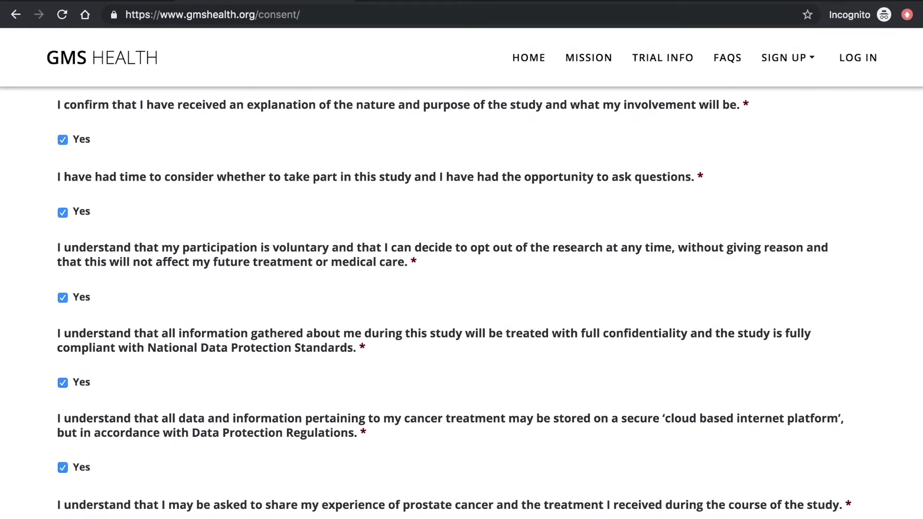
{"action": "scroll", "coordinate": [63, 440], "scroll_direction": "down", "scroll_amount": 5}
{"action": "left_click", "coordinate": [63, 416]}
{"action": "left_click", "coordinate": [63, 501]}
{"action": "scroll", "coordinate": [65, 499], "scroll_direction": "down", "scroll_amount": 4}
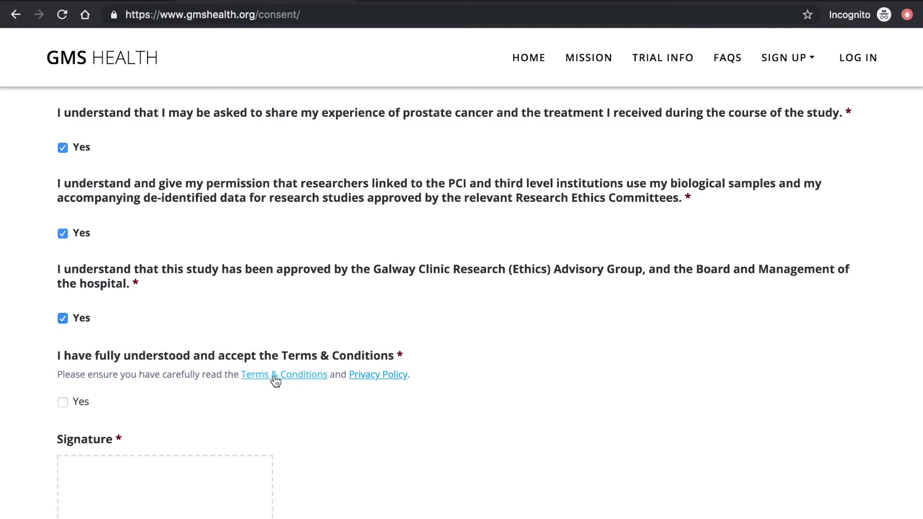
- View the Terms & Conditions and Privacy Policy pages, then return to the consent form
{"action": "left_click", "coordinate": [460, 2]}
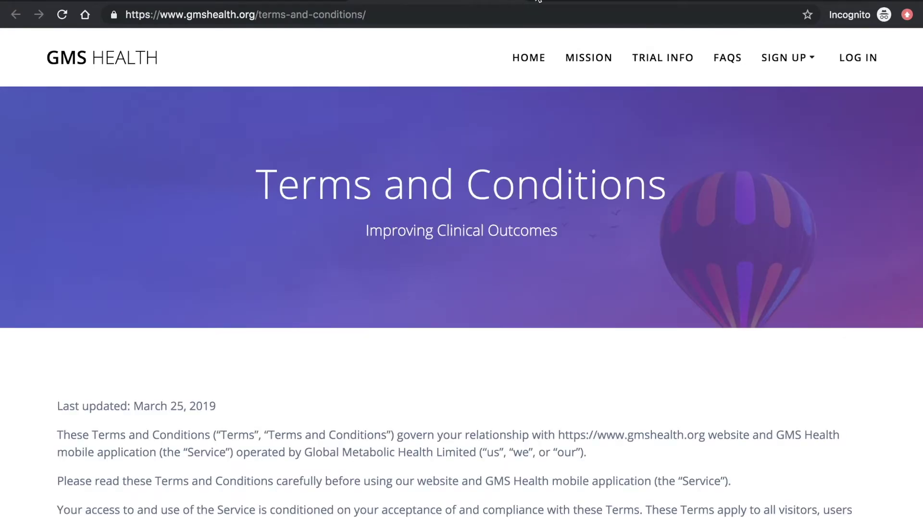
{"action": "left_click", "coordinate": [566, 2]}
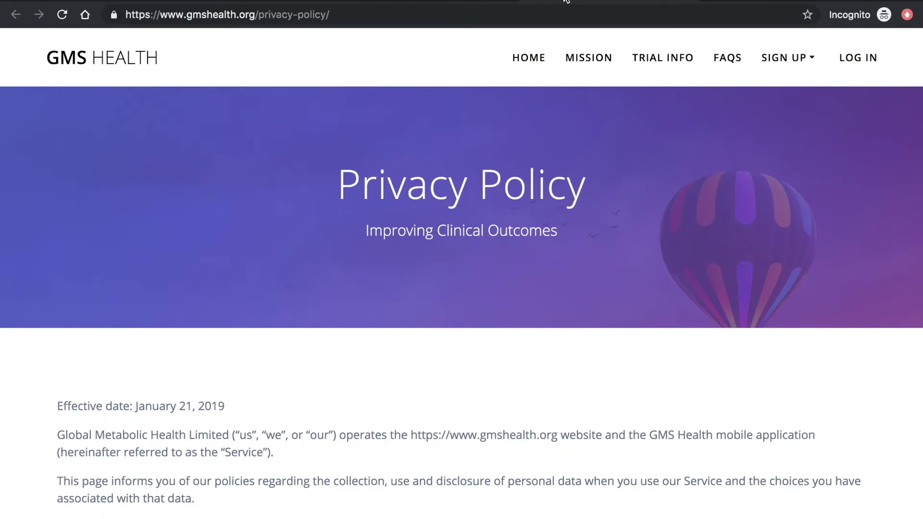
{"action": "left_click", "coordinate": [270, 1]}
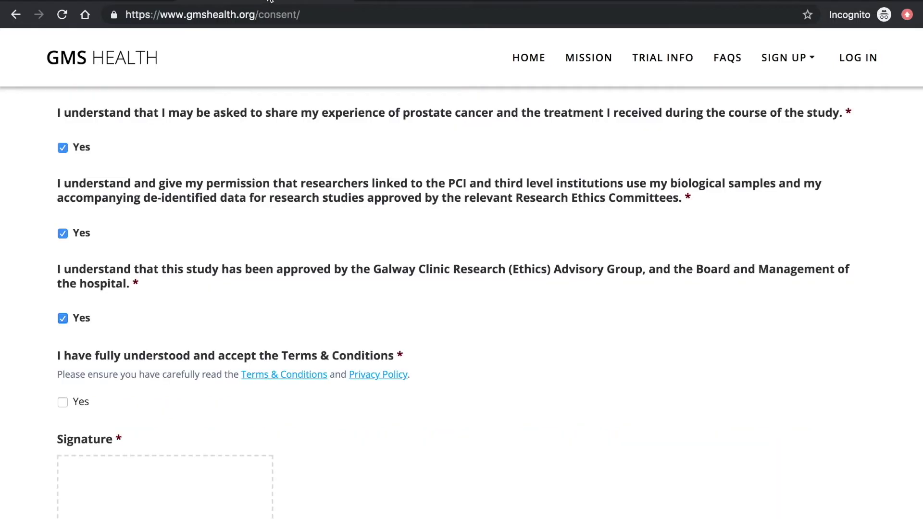
- Accept the Terms & Conditions and draw a signature in the Signature box
{"action": "scroll", "coordinate": [224, 360], "scroll_direction": "down", "scroll_amount": 3}
{"action": "left_click", "coordinate": [62, 281]}
{"action": "mouse_move", "coordinate": [85, 384]}
{"action": "left_mouse_down"}
{"action": "mouse_move", "coordinate": [94, 427]}
{"action": "mouse_move", "coordinate": [85, 383]}
{"action": "mouse_move", "coordinate": [126, 363]}
{"action": "left_mouse_up"}
{"action": "left_click_drag", "start_coordinate": [96, 402], "coordinate": [131, 386]}
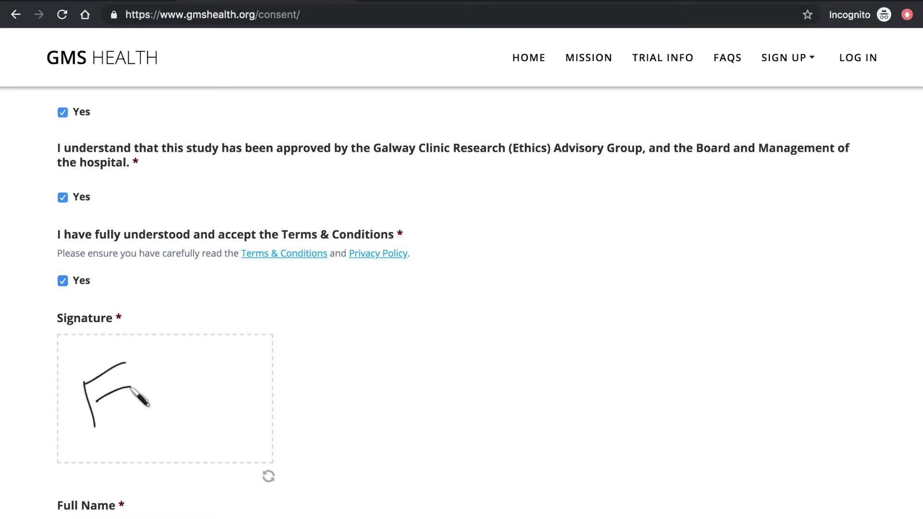
{"action": "mouse_move", "coordinate": [178, 358]}
{"action": "left_mouse_down"}
{"action": "mouse_move", "coordinate": [154, 400]}
{"action": "mouse_move", "coordinate": [212, 391]}
{"action": "mouse_move", "coordinate": [234, 366]}
{"action": "left_mouse_up"}
- Enter the patient's full name and the signature date 01/05/2019
{"action": "scroll", "coordinate": [214, 437], "scroll_direction": "down", "scroll_amount": 5}
{"action": "left_click", "coordinate": [173, 380]}
{"action": "key", "text": "super+a"}
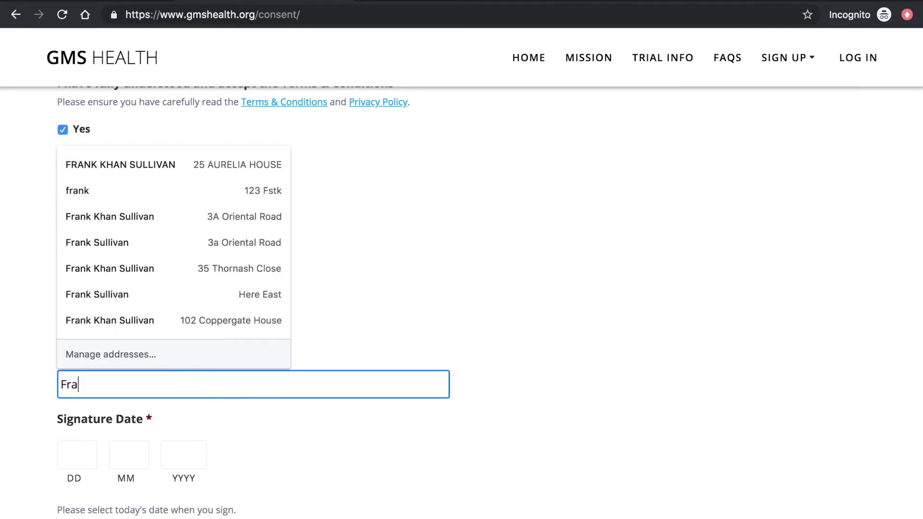
{"action": "key", "text": "Tab"}
{"action": "type", "text": "01"}
{"action": "key", "text": "Tab"}
{"action": "type", "text": "05"}
{"action": "key", "text": "Tab"}
{"action": "type", "text": "2019"}
{"action": "key", "text": "Tab"}
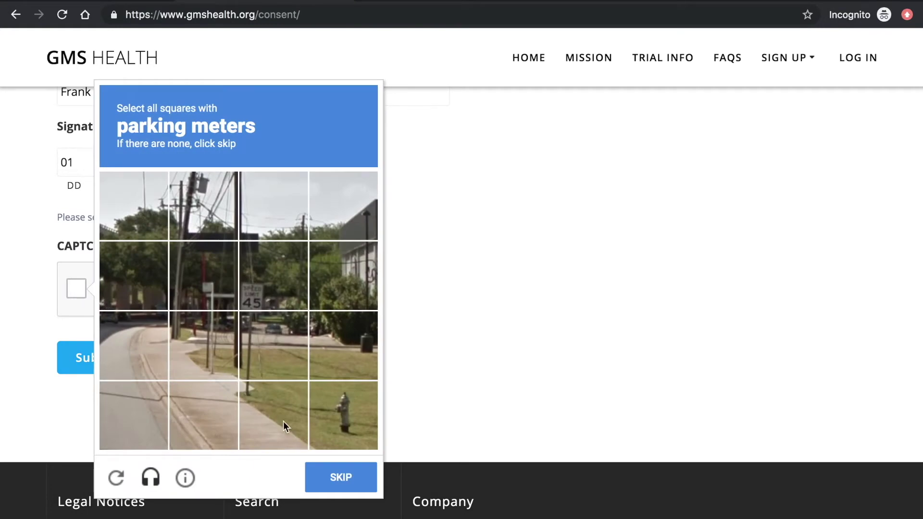
- Pass the reCAPTCHA traffic-light challenge and submit the registration form
{"action": "left_click", "coordinate": [330, 480]}
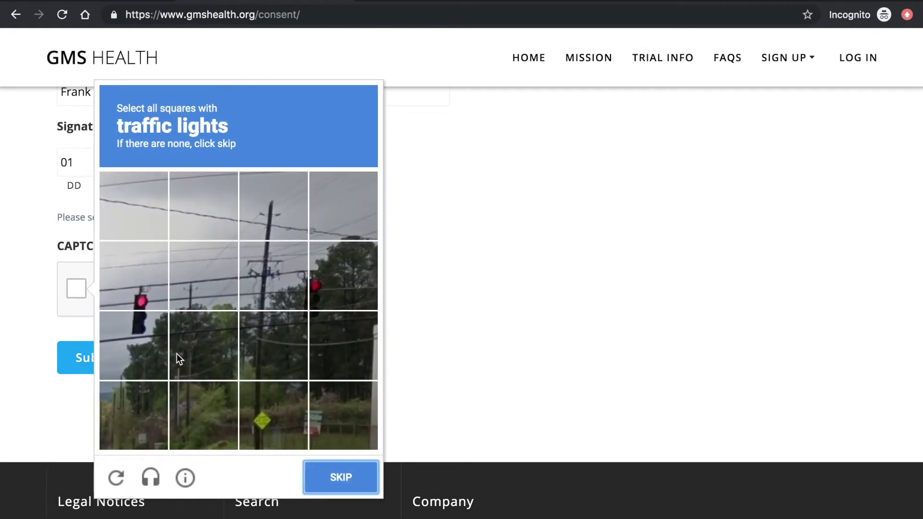
{"action": "left_click", "coordinate": [135, 295]}
{"action": "left_click", "coordinate": [134, 339]}
{"action": "left_click", "coordinate": [329, 293]}
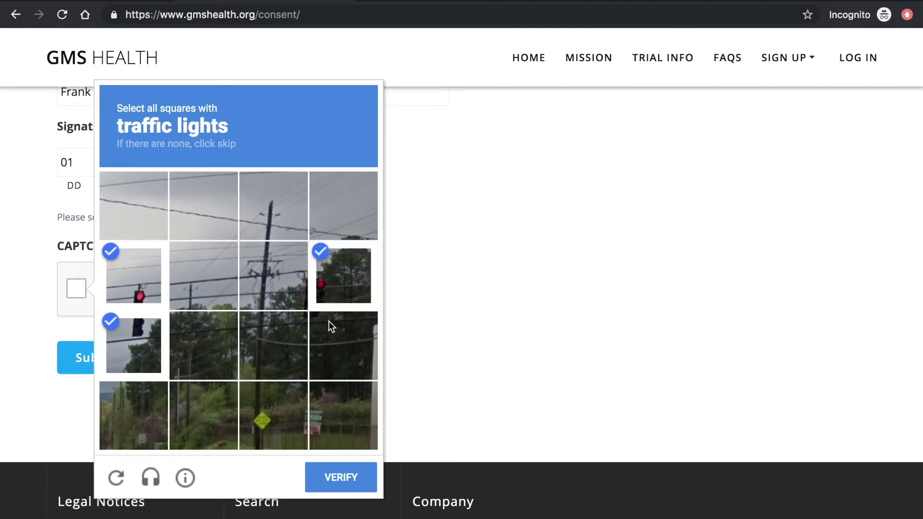
{"action": "left_click", "coordinate": [329, 332]}
{"action": "left_click", "coordinate": [326, 479]}
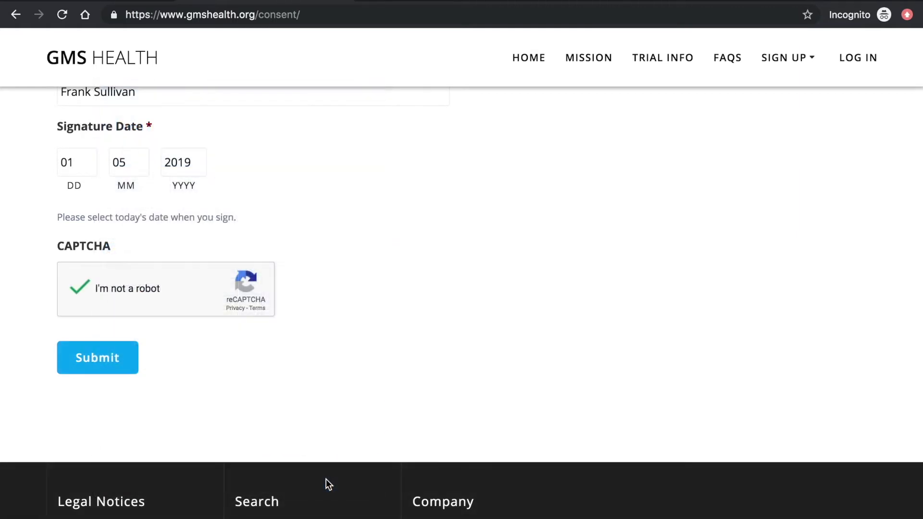
{"action": "left_click", "coordinate": [92, 366]}
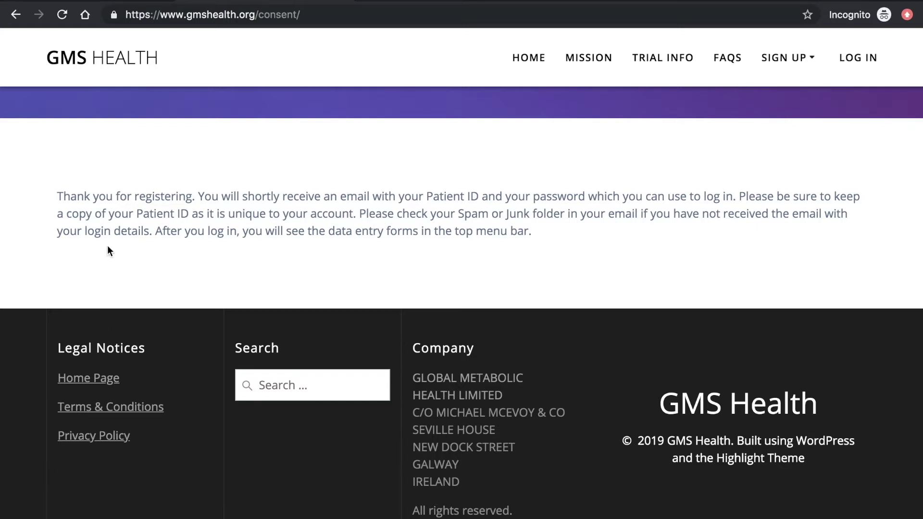
- Scroll back up to the thank-you message about emailed login details
{"action": "scroll", "coordinate": [432, 202], "scroll_direction": "up", "scroll_amount": 5}
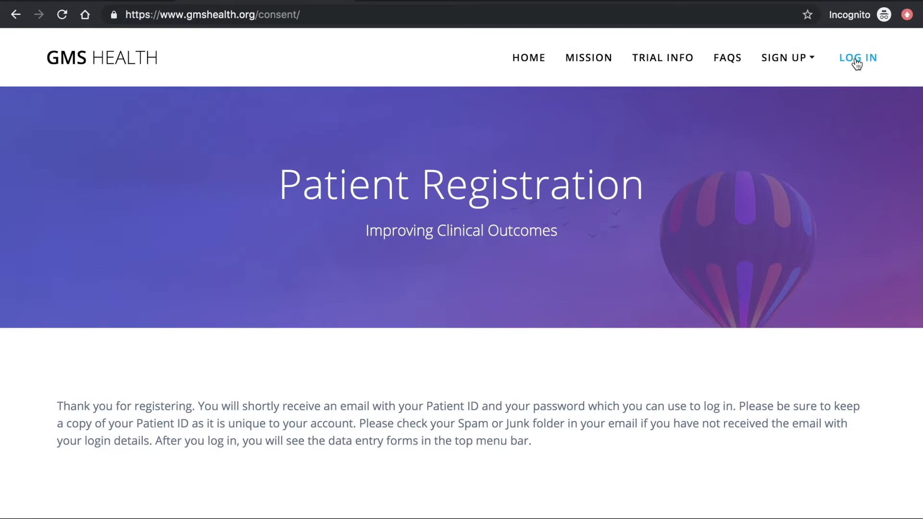
- Go to the log-in page, then browse via FOR PATIENTS to the Forms page links
{"action": "left_click", "coordinate": [856, 63]}
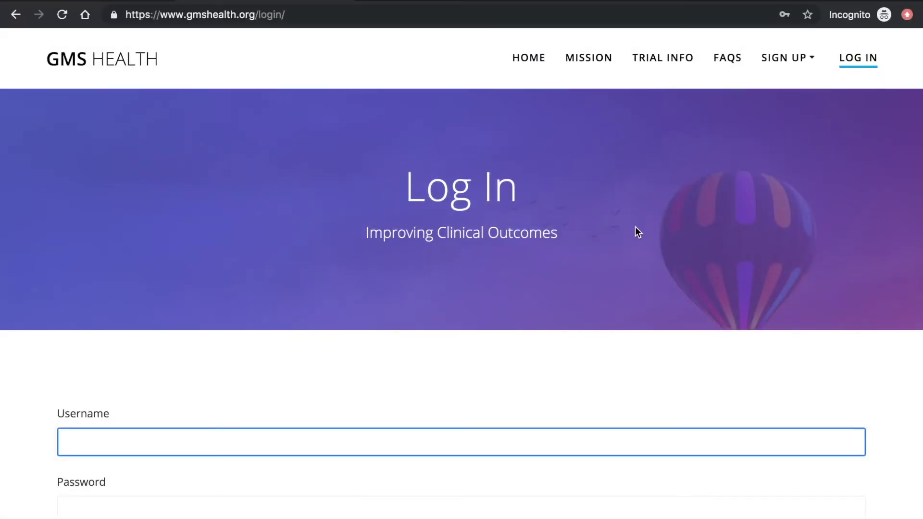
{"action": "scroll", "coordinate": [635, 229], "scroll_direction": "down", "scroll_amount": 2}
{"action": "scroll", "coordinate": [635, 230], "scroll_direction": "down", "scroll_amount": 2}
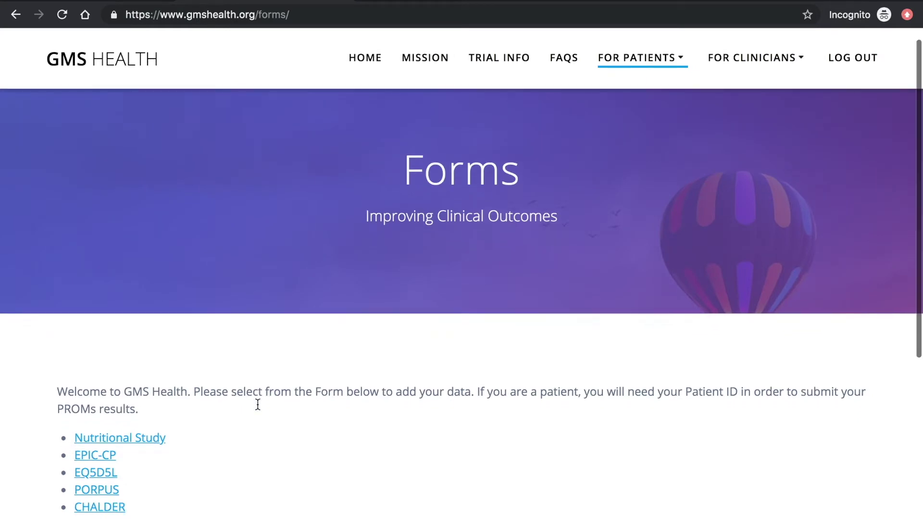
{"action": "scroll", "coordinate": [257, 404], "scroll_direction": "down", "scroll_amount": 2}
{"action": "scroll", "coordinate": [257, 404], "scroll_direction": "up", "scroll_amount": 2}
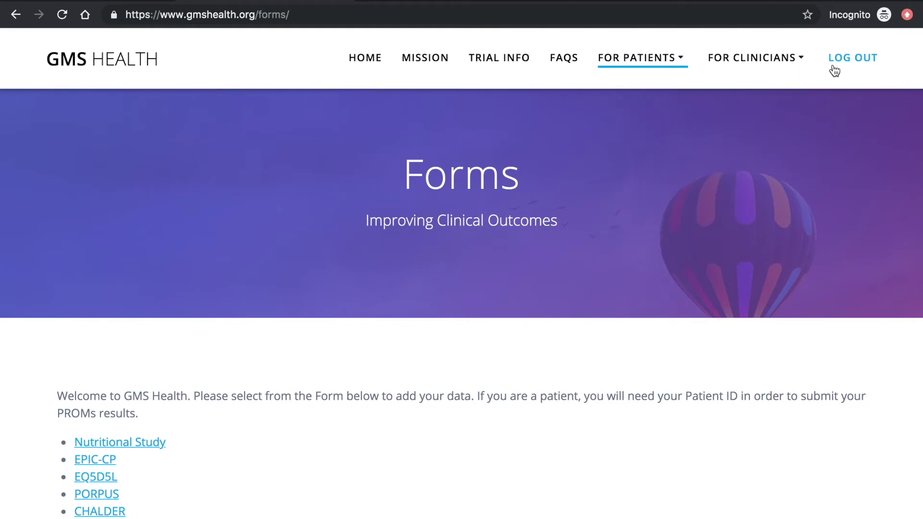
{"action": "mouse_move", "coordinate": [617, 61]}
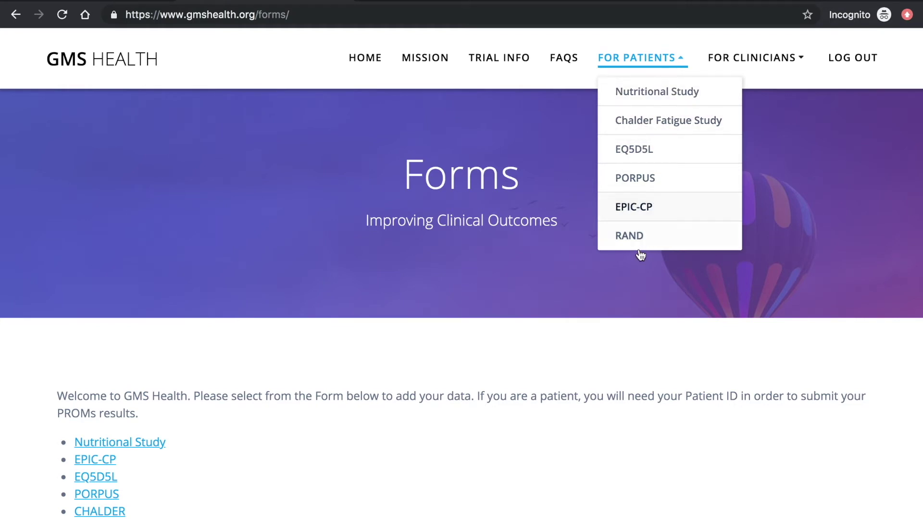
{"action": "scroll", "coordinate": [350, 370], "scroll_direction": "down", "scroll_amount": 3}
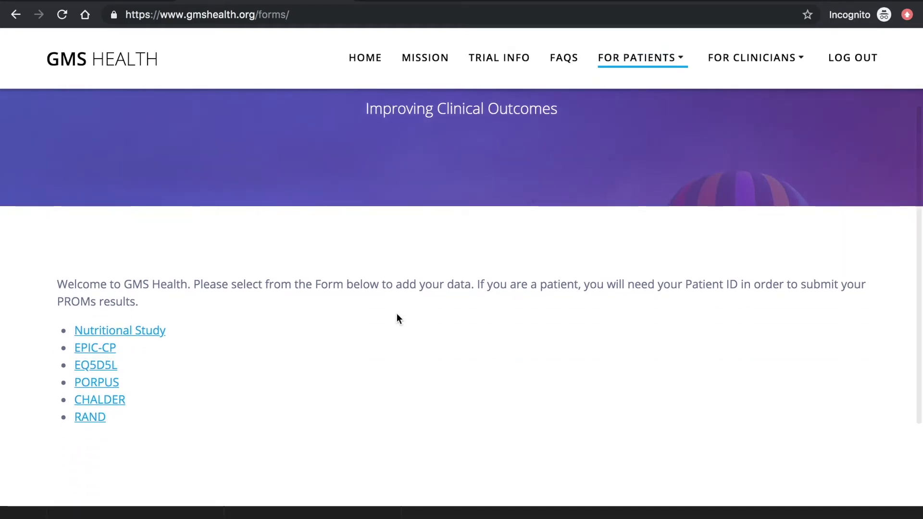
- Open the Nutritional Study form and enter the patient ID
{"action": "left_click", "coordinate": [155, 336]}
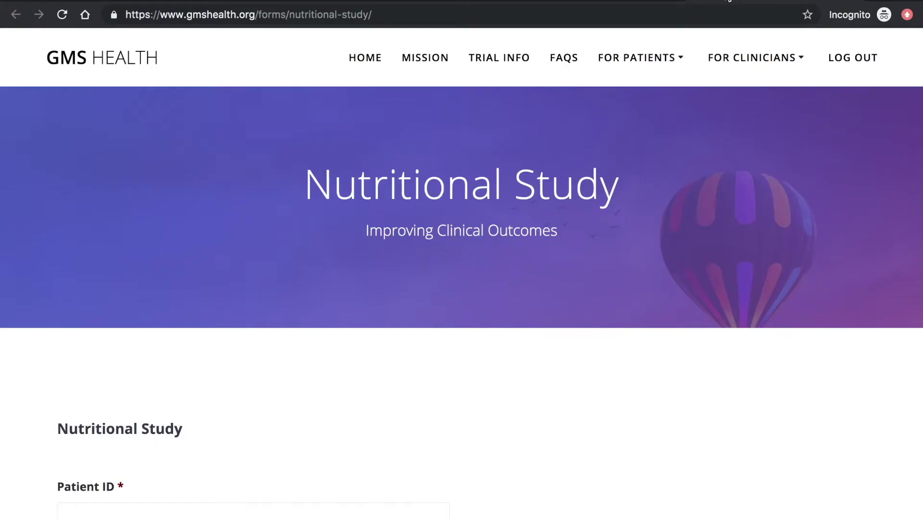
{"action": "scroll", "coordinate": [281, 360], "scroll_direction": "down", "scroll_amount": 3}
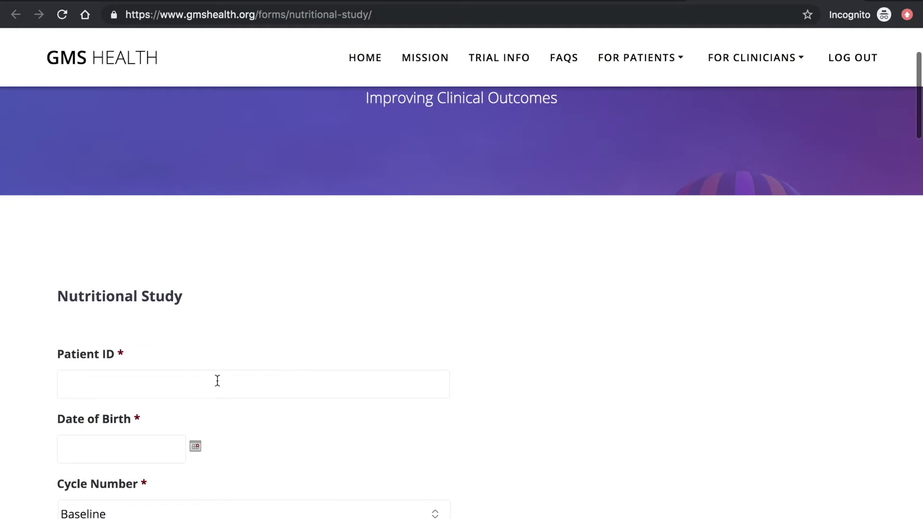
{"action": "left_click", "coordinate": [217, 380]}
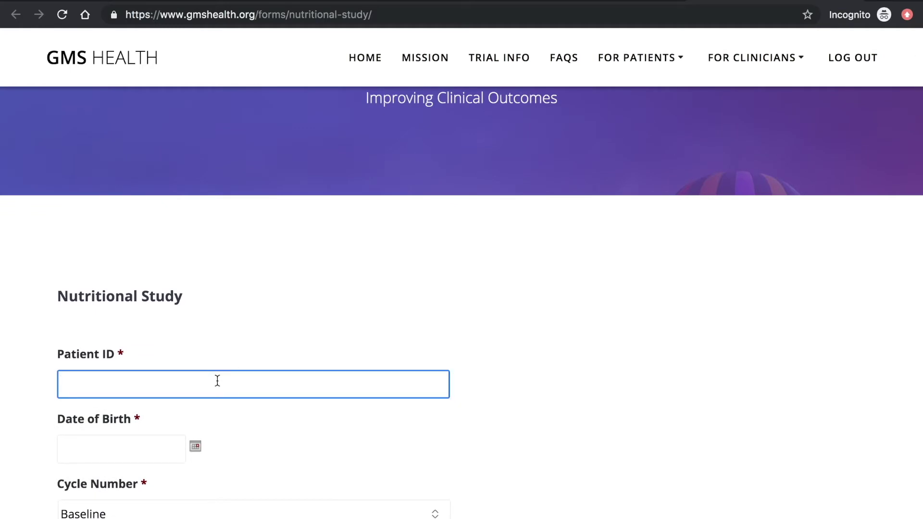
- Pick day 1 for birth date, keep Cycle Number at Baseline, set date to 17 May 2019
{"action": "left_click", "coordinate": [121, 449]}
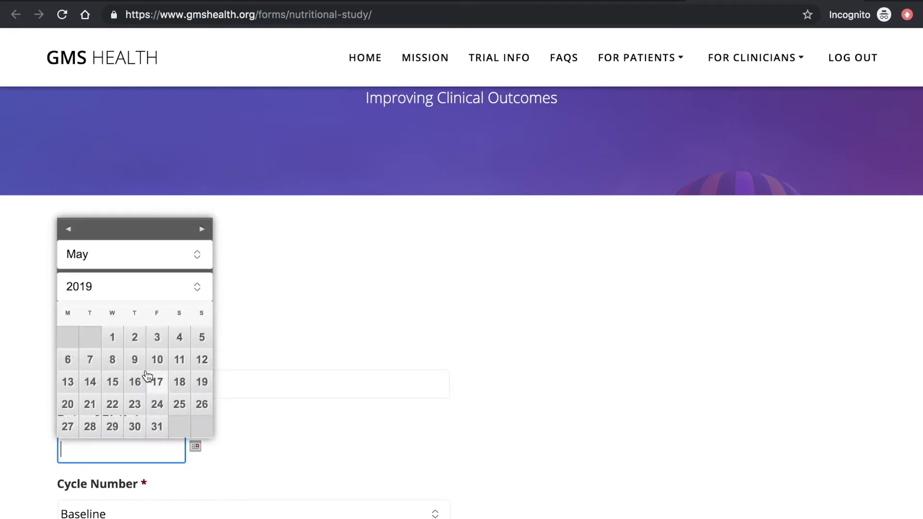
{"action": "left_click", "coordinate": [112, 337]}
{"action": "scroll", "coordinate": [111, 338], "scroll_direction": "down", "scroll_amount": 2}
{"action": "scroll", "coordinate": [111, 339], "scroll_direction": "down", "scroll_amount": 2}
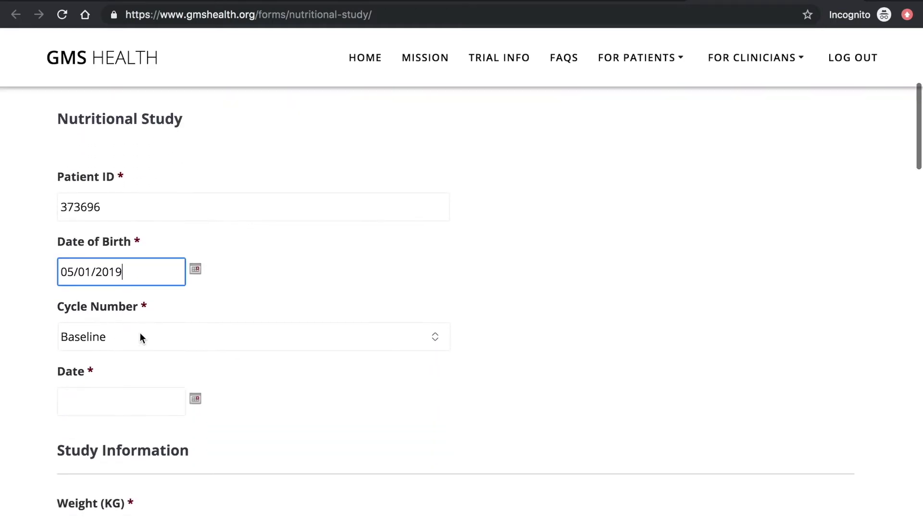
{"action": "left_click", "coordinate": [144, 336]}
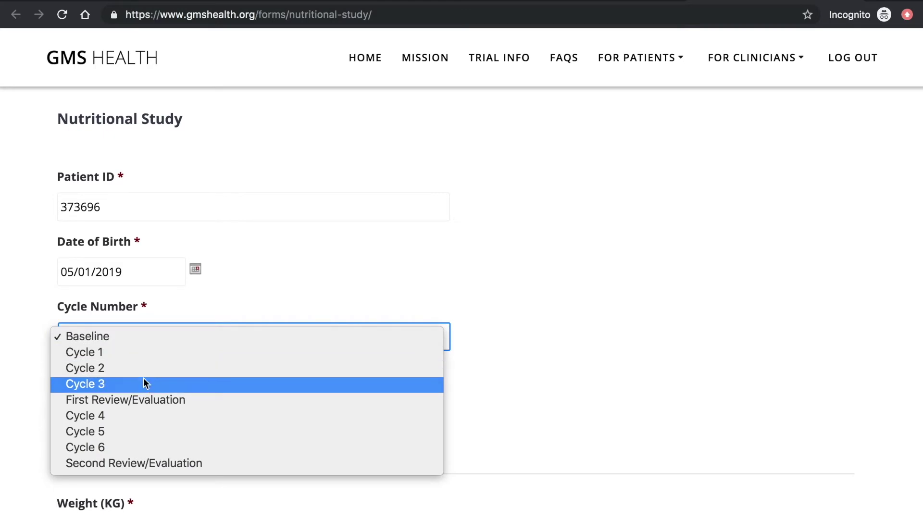
{"action": "left_click", "coordinate": [134, 339]}
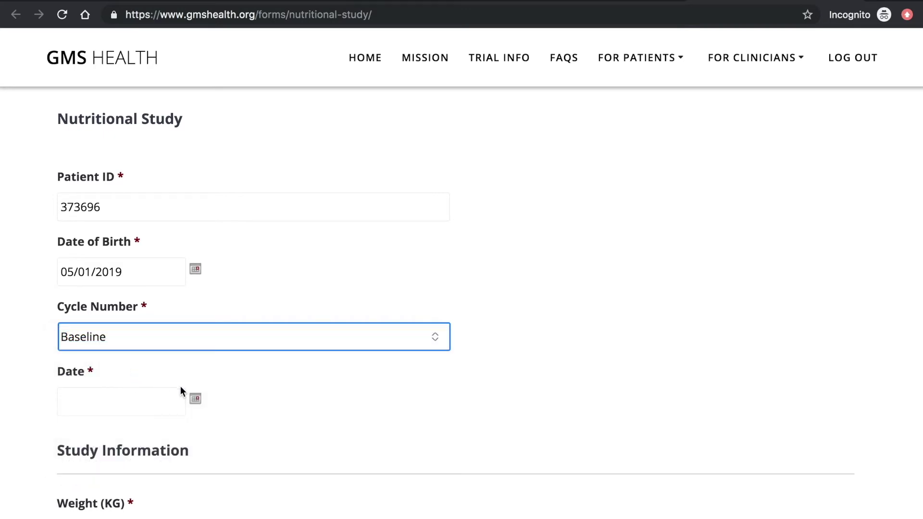
{"action": "left_click", "coordinate": [195, 398]}
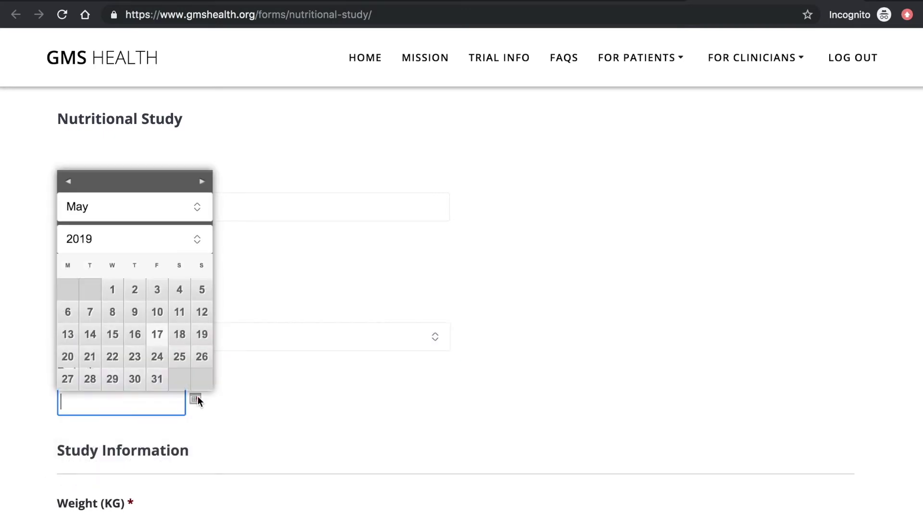
{"action": "left_click", "coordinate": [157, 335]}
- Correct the date of birth to 1 May 1960 using the year list
{"action": "left_click", "coordinate": [110, 271]}
{"action": "left_click", "coordinate": [146, 362]}
{"action": "scroll", "coordinate": [123, 230], "scroll_direction": "up", "scroll_amount": 10}
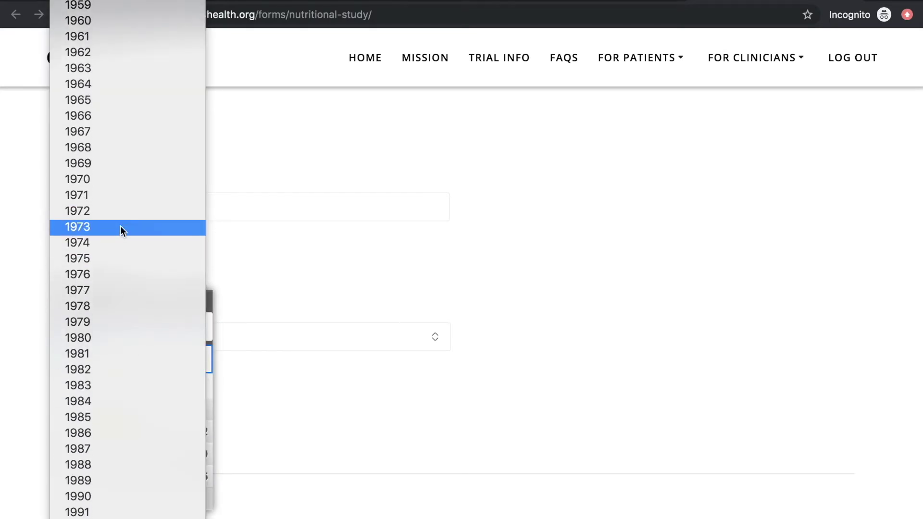
{"action": "left_click", "coordinate": [94, 59]}
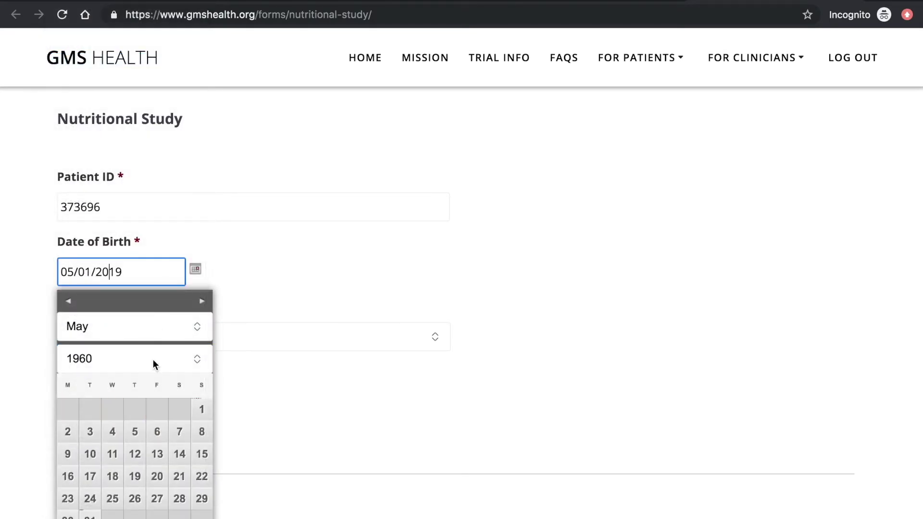
{"action": "left_click", "coordinate": [202, 411]}
{"action": "scroll", "coordinate": [331, 414], "scroll_direction": "down", "scroll_amount": 4}
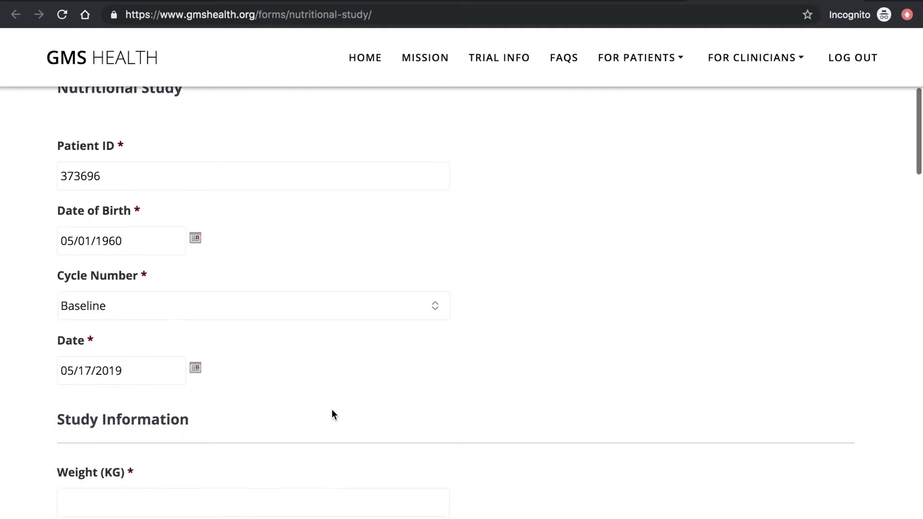
- Enter weight 75, height 180 and a measurement of 100, tabbing through to the lab results date
{"action": "left_click", "coordinate": [283, 363]}
{"action": "type", "text": "75"}
{"action": "key", "text": "Tab"}
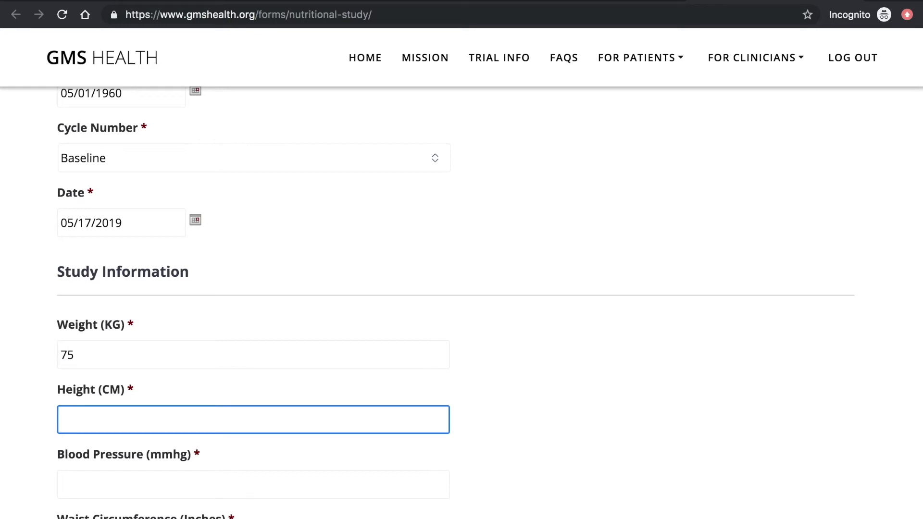
{"action": "type", "text": "180"}
{"action": "key", "text": "Tab"}
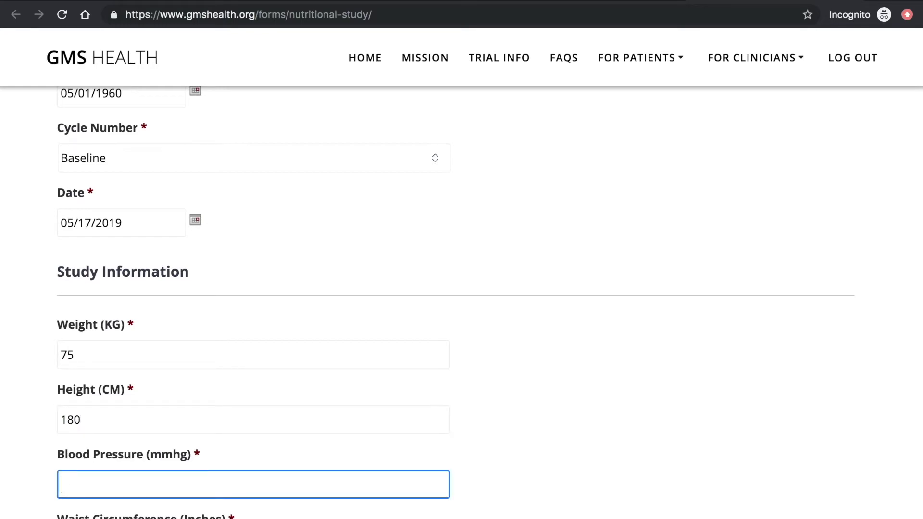
{"action": "scroll", "coordinate": [489, 303], "scroll_direction": "down", "scroll_amount": 4}
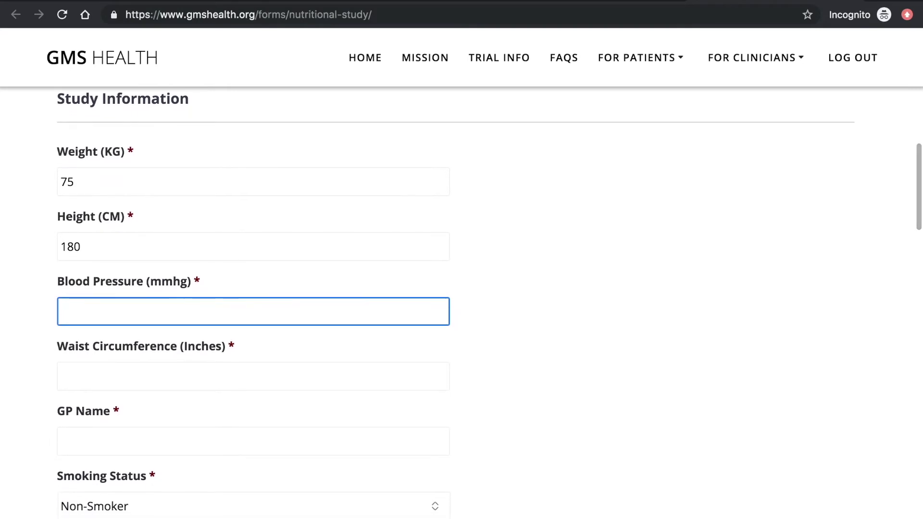
{"action": "scroll", "coordinate": [489, 299], "scroll_direction": "down", "scroll_amount": 2}
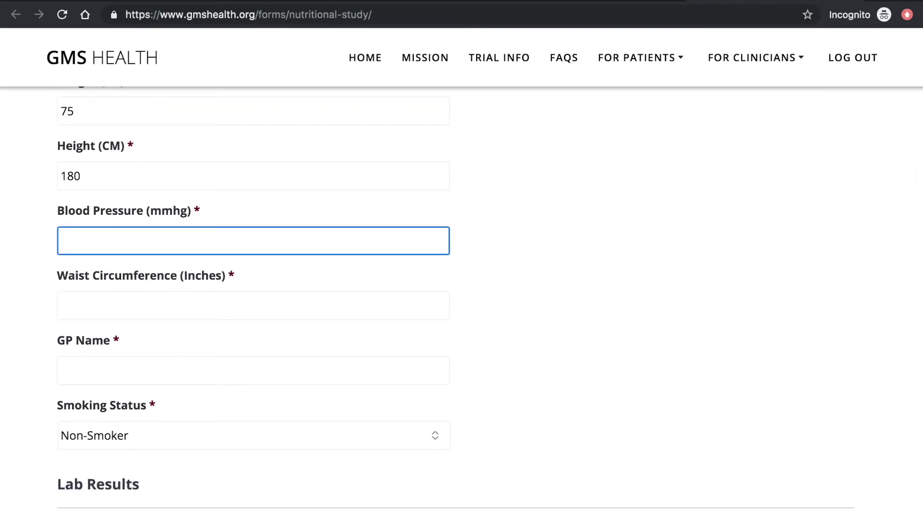
{"action": "key", "text": "Tab"}
{"action": "type", "text": "100"}
{"action": "key", "text": "Tab"}
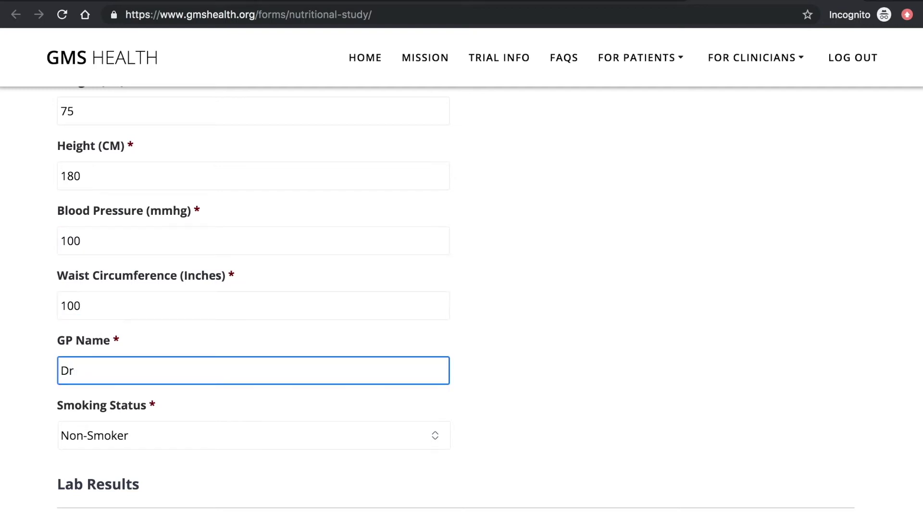
{"action": "key", "text": "Tab"}
{"action": "key", "text": "Tab"}
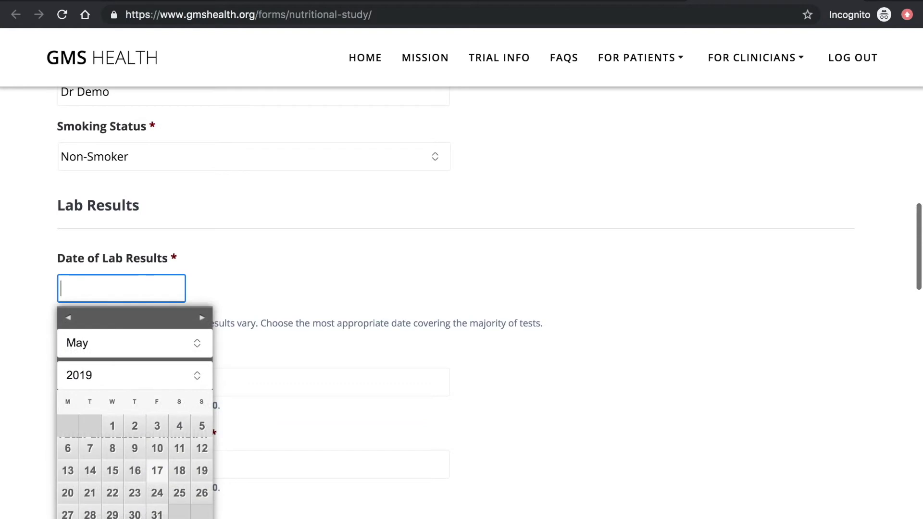
- Set the lab results date to 2 May 2019 and enter 50 in all ten lab fields, triglycerides through PSA
{"action": "scroll", "coordinate": [88, 350], "scroll_direction": "down", "scroll_amount": 3}
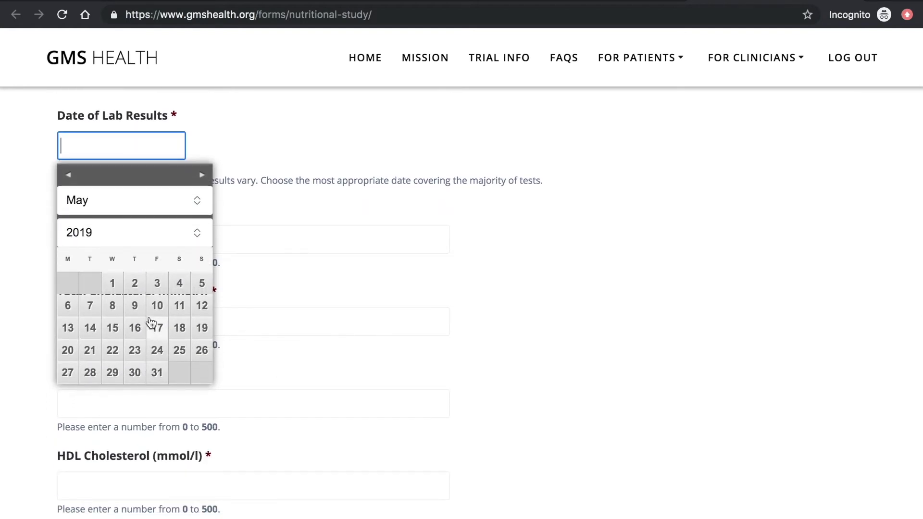
{"action": "left_click", "coordinate": [134, 284]}
{"action": "left_click", "coordinate": [224, 239]}
{"action": "type", "text": "50"}
{"action": "key", "text": "Tab"}
{"action": "type", "text": "50"}
{"action": "key", "text": "Tab"}
{"action": "type", "text": "50"}
{"action": "key", "text": "Tab"}
{"action": "type", "text": "50"}
{"action": "key", "text": "Tab"}
{"action": "type", "text": "50"}
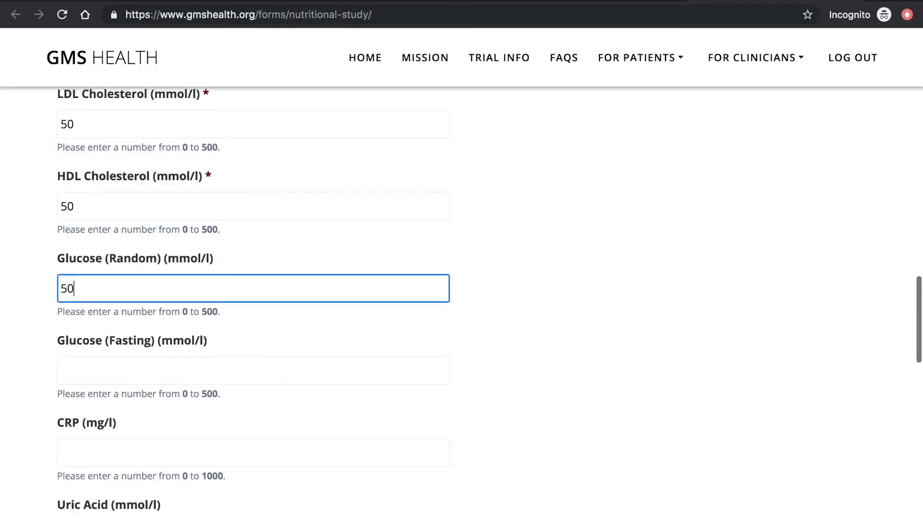
{"action": "key", "text": "Tab"}
{"action": "type", "text": "50"}
{"action": "key", "text": "Tab"}
{"action": "type", "text": "50"}
{"action": "key", "text": "Tab"}
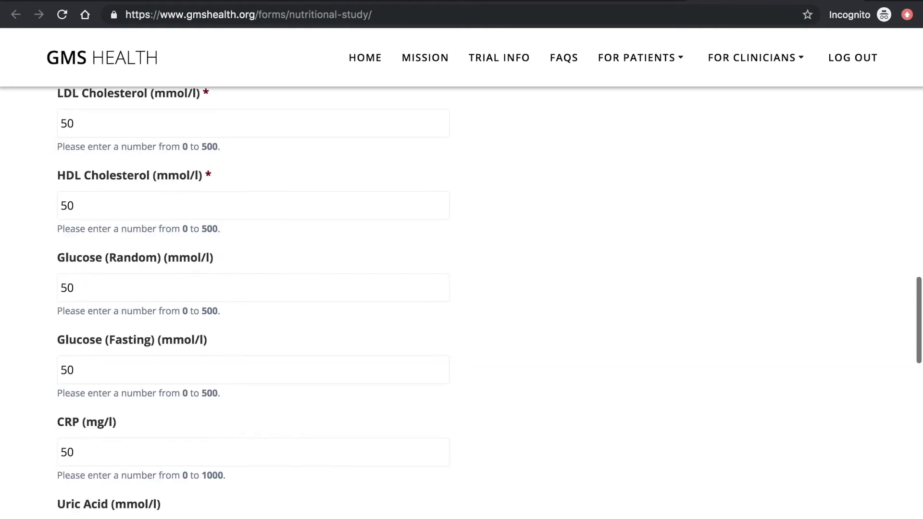
{"action": "type", "text": "50"}
{"action": "key", "text": "Tab"}
{"action": "type", "text": "50"}
{"action": "key", "text": "Tab"}
{"action": "type", "text": "50"}
{"action": "key", "text": "Tab"}
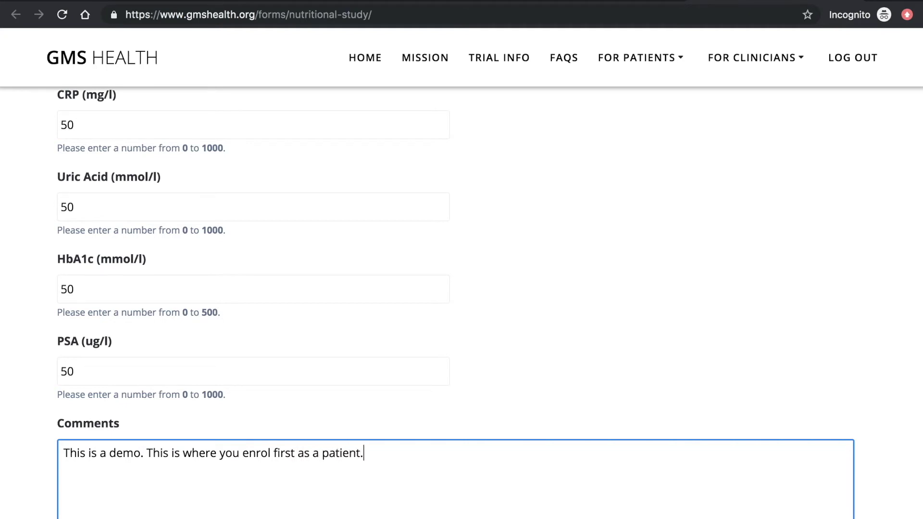
{"action": "scroll", "coordinate": [30, 203], "scroll_direction": "down", "scroll_amount": 5}
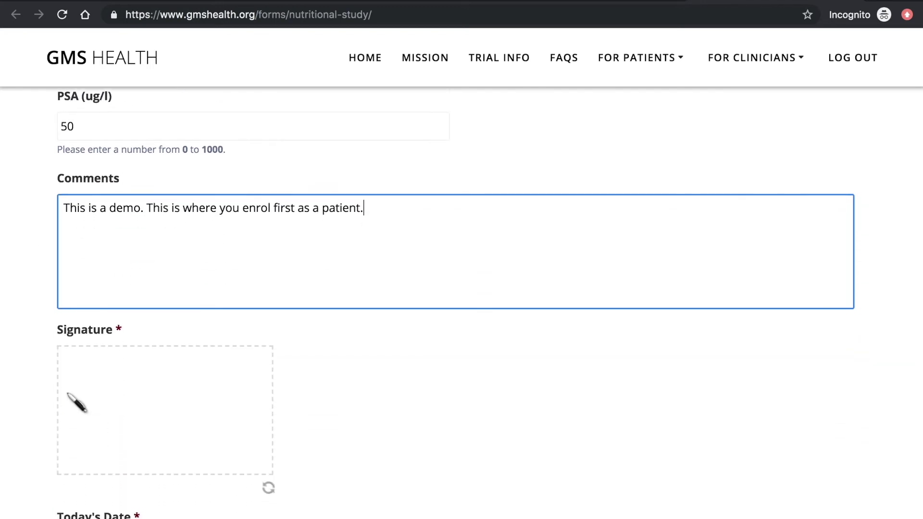
- Sign the form and set today's date to 17 May 2019
{"action": "left_click_drag", "start_coordinate": [95, 406], "coordinate": [243, 382]}
{"action": "scroll", "coordinate": [245, 387], "scroll_direction": "down", "scroll_amount": 4}
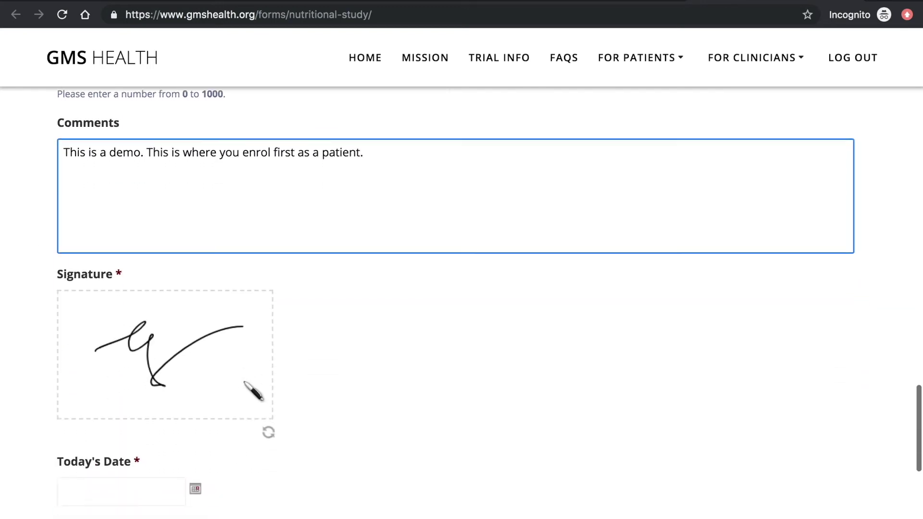
{"action": "left_click", "coordinate": [194, 361]}
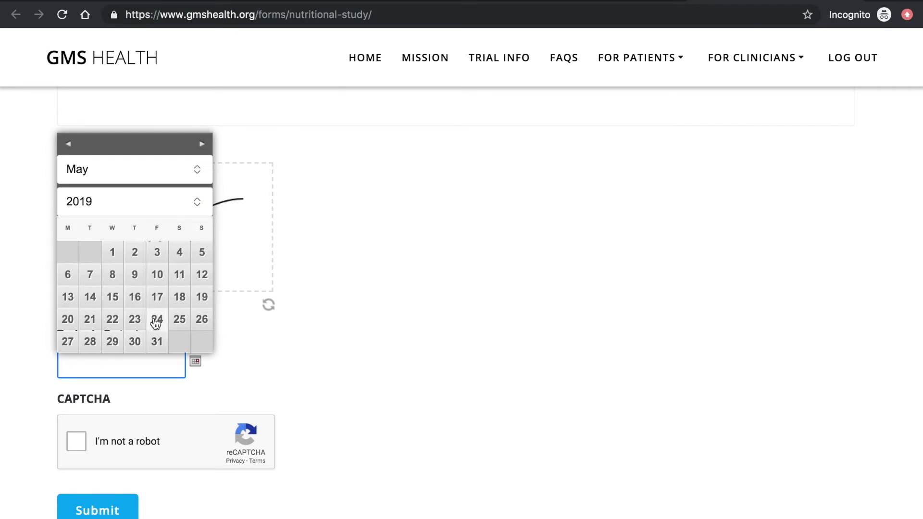
{"action": "left_click", "coordinate": [158, 302]}
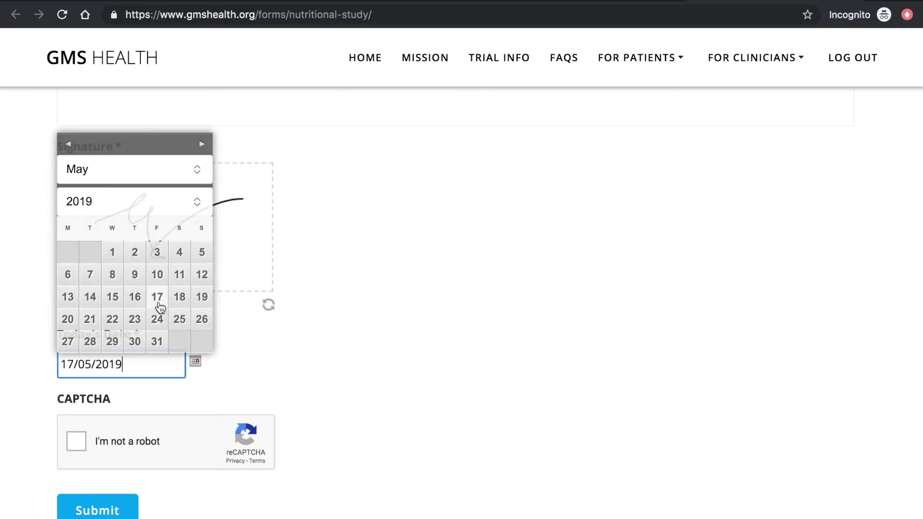
- Pass the reCAPTCHA motorcycle and chimney image challenges
{"action": "left_click", "coordinate": [79, 442]}
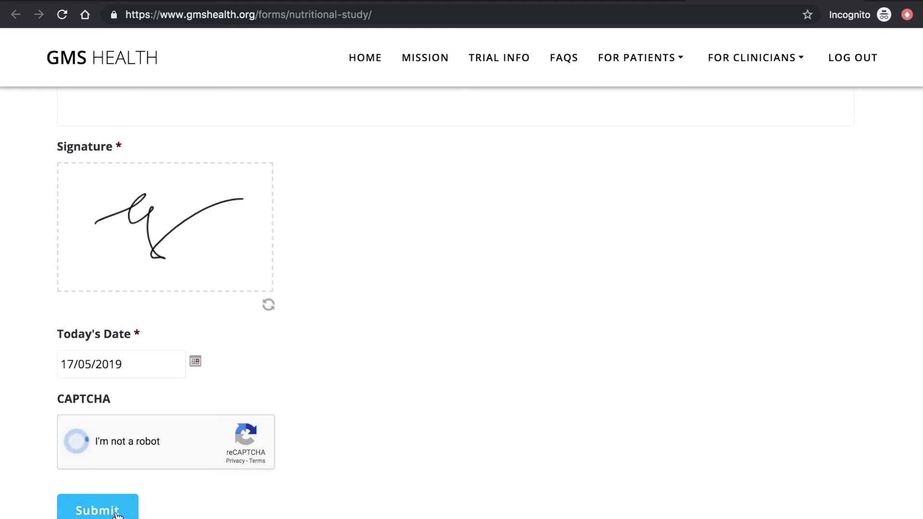
{"action": "left_click", "coordinate": [186, 406]}
{"action": "left_click", "coordinate": [249, 387]}
{"action": "left_click", "coordinate": [149, 399]}
{"action": "left_click", "coordinate": [336, 514]}
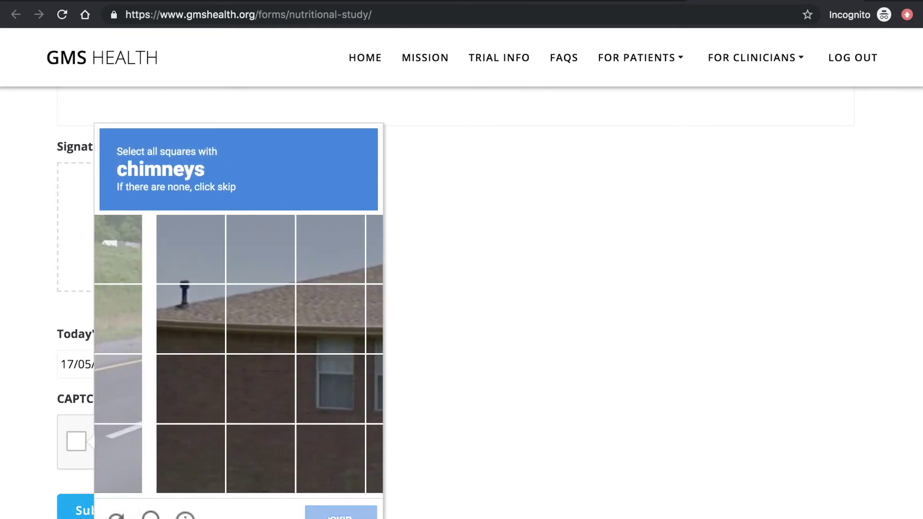
{"action": "left_click", "coordinate": [139, 309]}
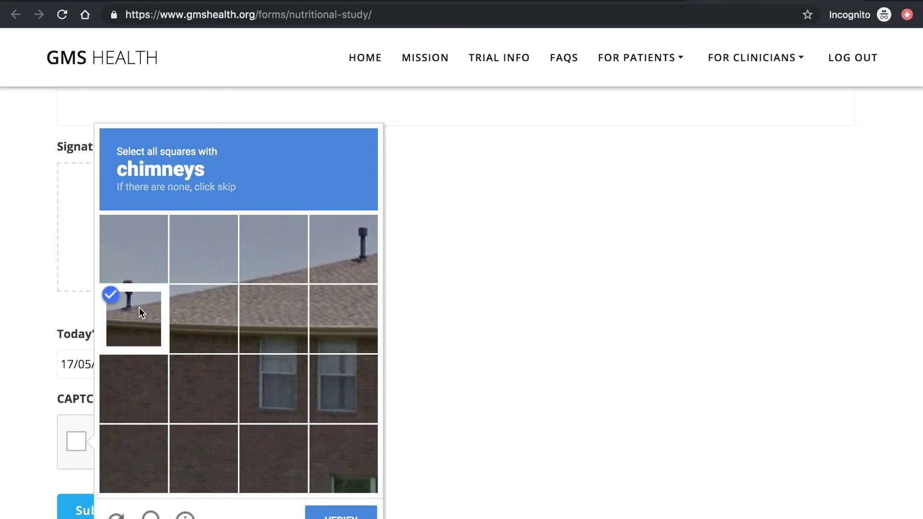
{"action": "left_click", "coordinate": [338, 262]}
{"action": "left_click", "coordinate": [341, 513]}
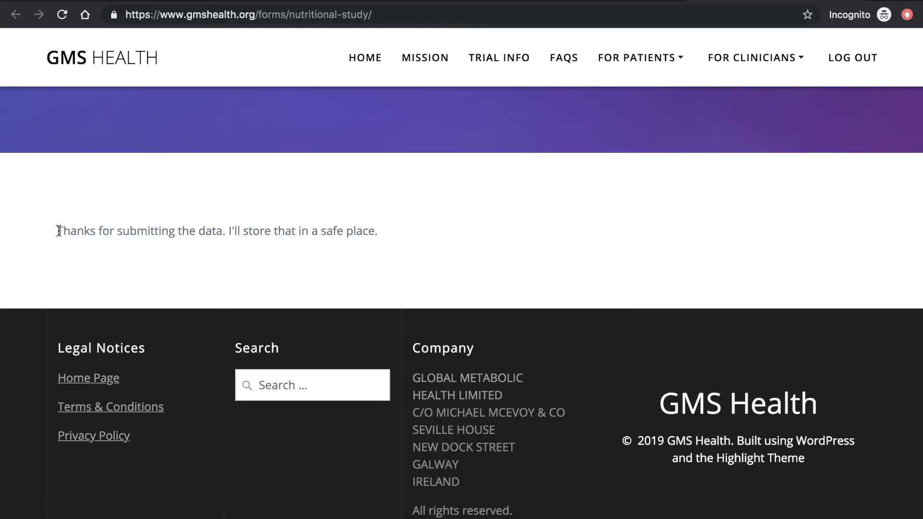
- Review the 'Thanks for submitting the data' confirmation and return to the patient forms list
{"action": "left_click_drag", "start_coordinate": [59, 230], "coordinate": [401, 235]}
{"action": "left_click", "coordinate": [401, 235]}
{"action": "scroll", "coordinate": [401, 235], "scroll_direction": "up", "scroll_amount": 5}
{"action": "scroll", "coordinate": [401, 235], "scroll_direction": "down", "scroll_amount": 1}
{"action": "left_click", "coordinate": [639, 58]}
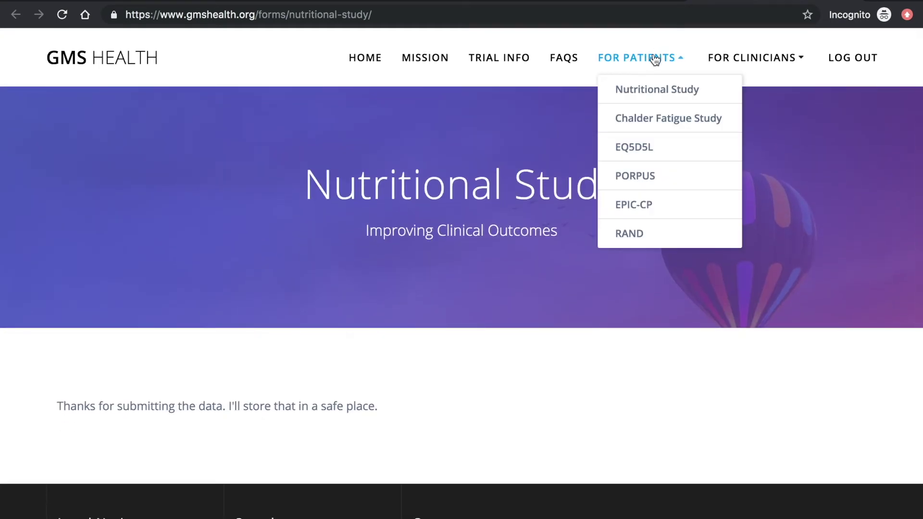
- Open the Chalder Fatigue Study form and enter the patient ID
{"action": "left_click", "coordinate": [639, 120]}
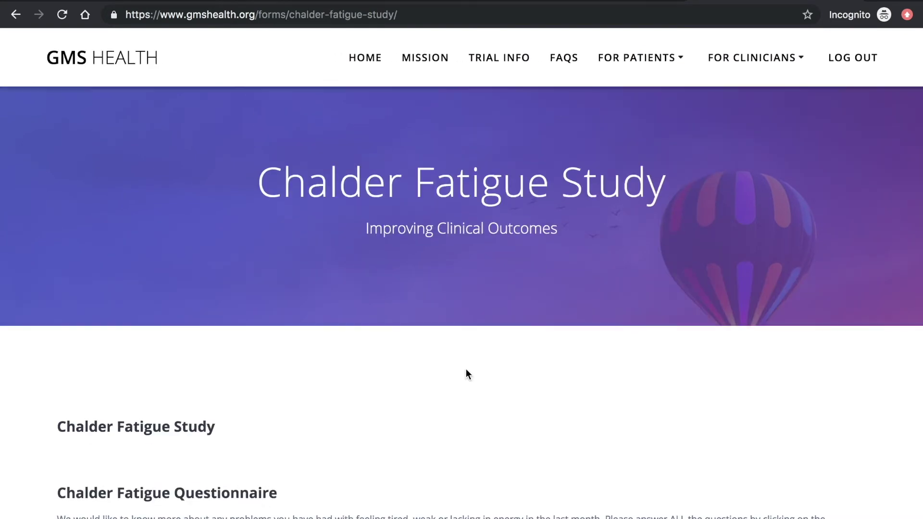
{"action": "scroll", "coordinate": [465, 374], "scroll_direction": "down", "scroll_amount": 4}
{"action": "scroll", "coordinate": [468, 373], "scroll_direction": "down", "scroll_amount": 2}
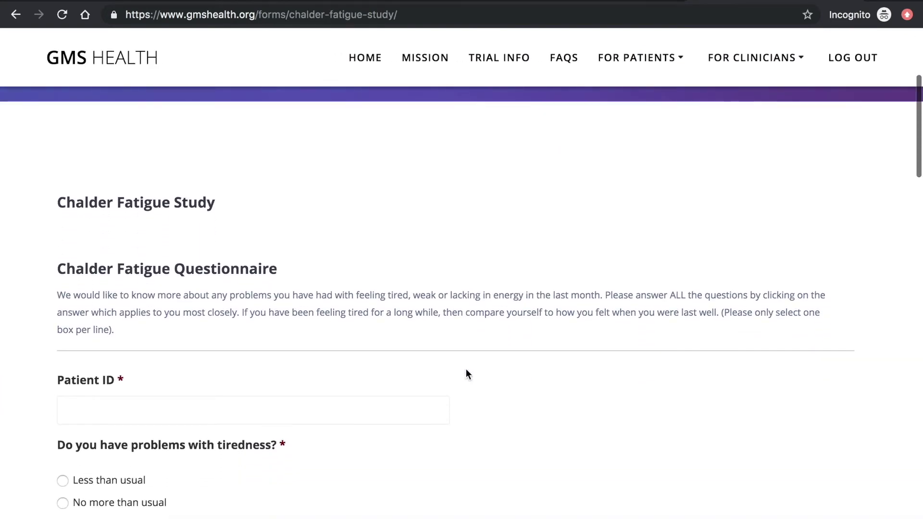
{"action": "left_click", "coordinate": [377, 386]}
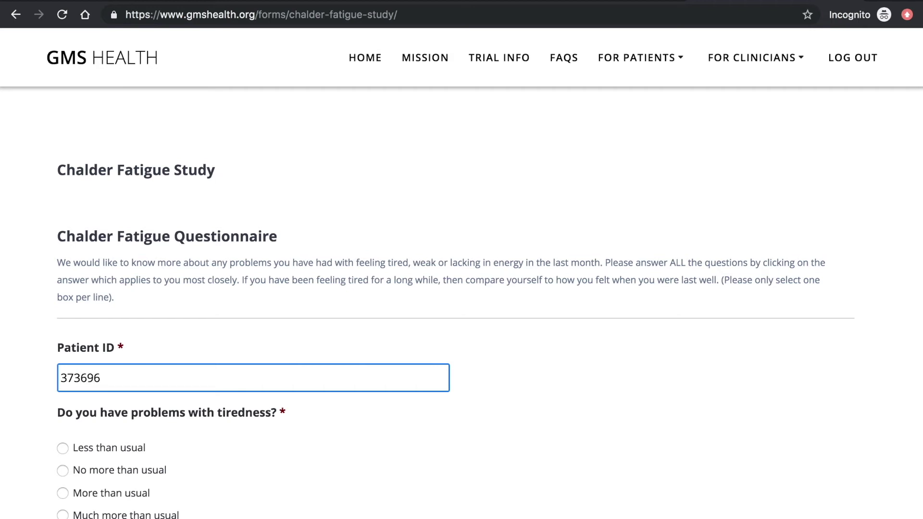
{"action": "scroll", "coordinate": [121, 327], "scroll_direction": "down", "scroll_amount": 4}
- Answer tiredness and rest More than usual, starting things Less, energy No more, muscles More
{"action": "left_click", "coordinate": [121, 326]}
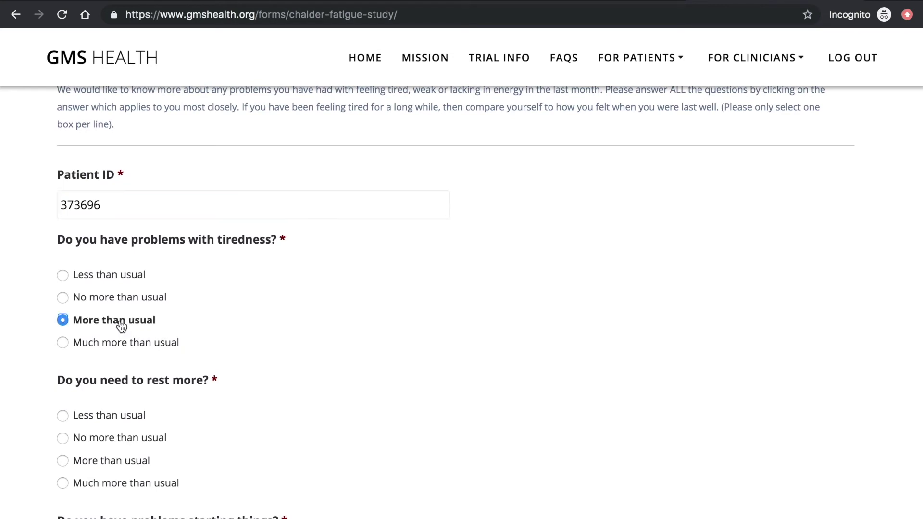
{"action": "left_click", "coordinate": [126, 460]}
{"action": "scroll", "coordinate": [127, 458], "scroll_direction": "down", "scroll_amount": 6}
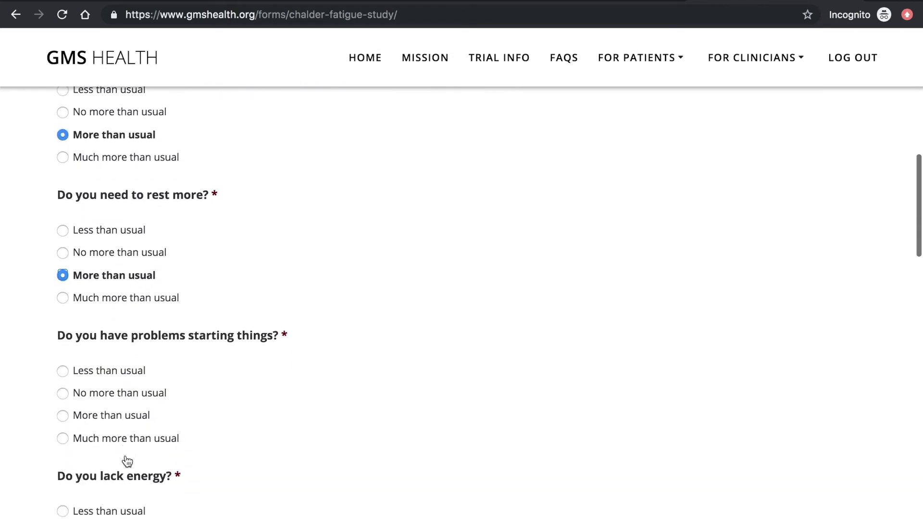
{"action": "left_click", "coordinate": [104, 303]}
{"action": "left_click", "coordinate": [116, 465]}
{"action": "scroll", "coordinate": [118, 466], "scroll_direction": "down", "scroll_amount": 5}
{"action": "left_click", "coordinate": [106, 406]}
{"action": "scroll", "coordinate": [107, 409], "scroll_direction": "down", "scroll_amount": 3}
- Answer weakness and slips Less, concentration and word-finding No more, memory No worse than usual
{"action": "left_click", "coordinate": [101, 371]}
{"action": "scroll", "coordinate": [99, 373], "scroll_direction": "down", "scroll_amount": 3}
{"action": "left_click", "coordinate": [102, 401]}
{"action": "scroll", "coordinate": [103, 402], "scroll_direction": "down", "scroll_amount": 3}
{"action": "scroll", "coordinate": [103, 403], "scroll_direction": "down", "scroll_amount": 2}
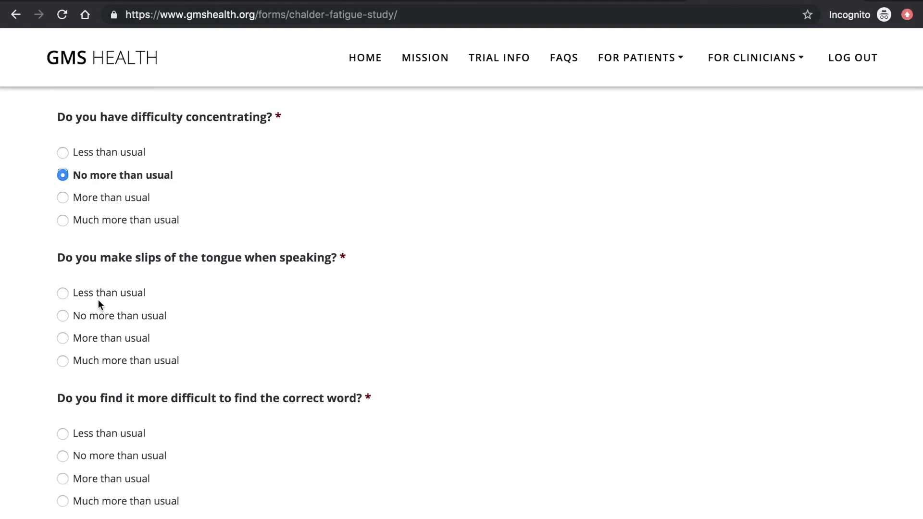
{"action": "left_click", "coordinate": [100, 298]}
{"action": "left_click", "coordinate": [118, 455]}
{"action": "scroll", "coordinate": [119, 455], "scroll_direction": "down", "scroll_amount": 4}
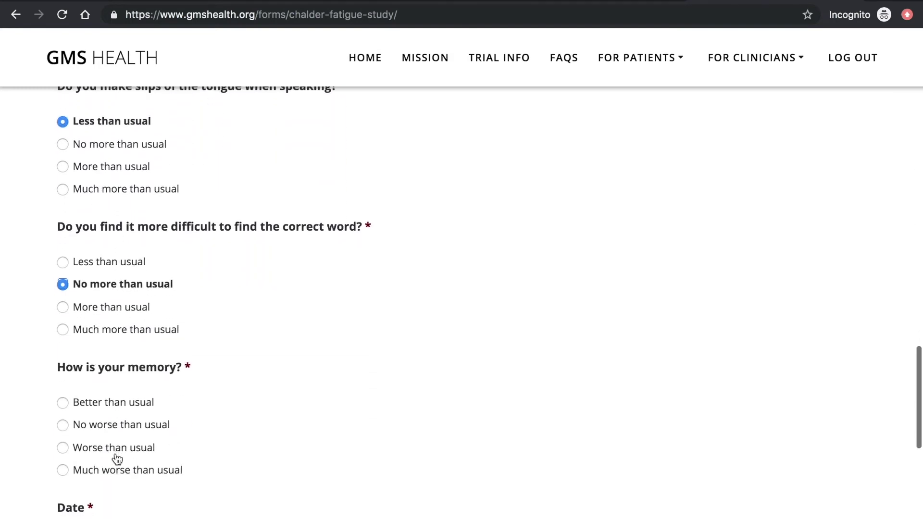
{"action": "left_click", "coordinate": [110, 414]}
{"action": "scroll", "coordinate": [109, 416], "scroll_direction": "down", "scroll_amount": 4}
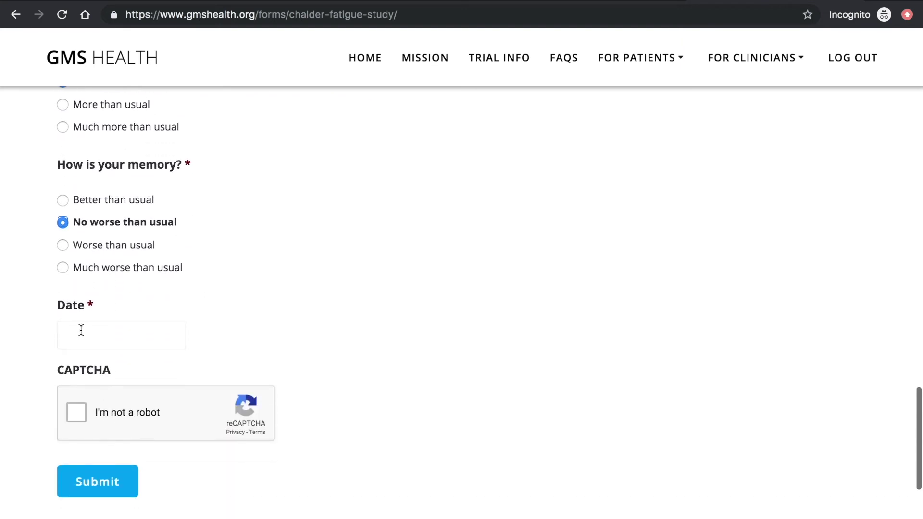
- Date the fatigue form 17/05/2019 and pass the traffic-light robot check
{"action": "left_click", "coordinate": [80, 329]}
{"action": "left_click", "coordinate": [156, 267]}
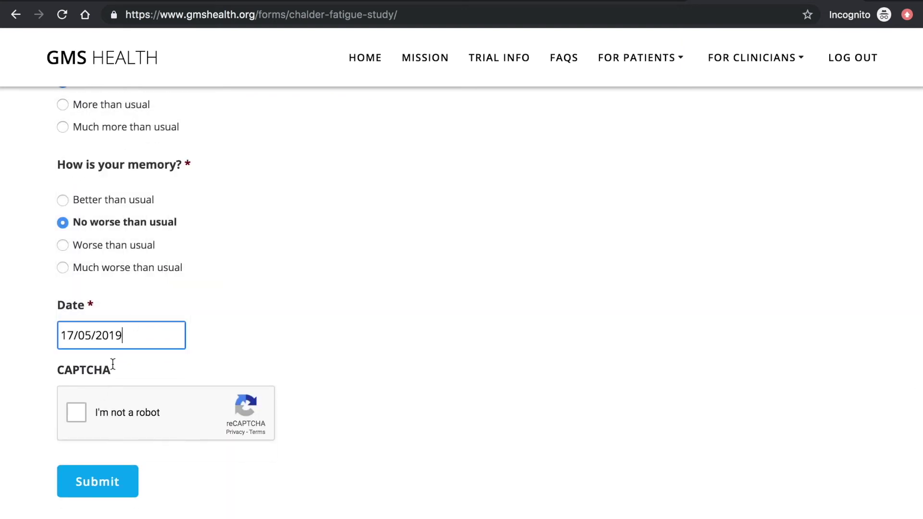
{"action": "left_click", "coordinate": [77, 414]}
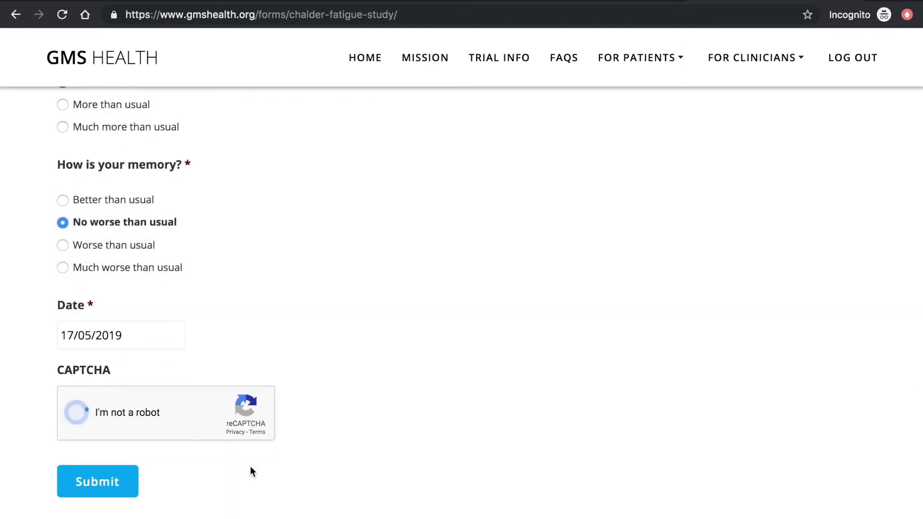
{"action": "left_click", "coordinate": [140, 384]}
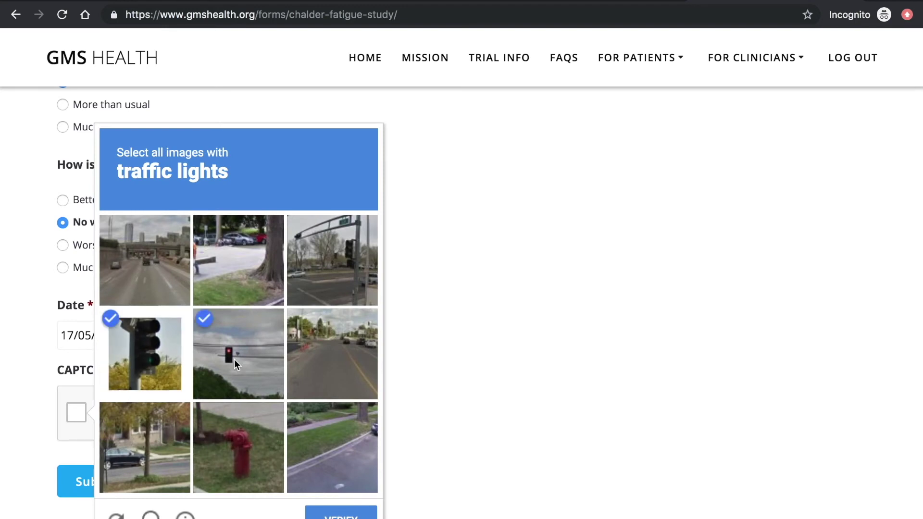
{"action": "left_click", "coordinate": [234, 359]}
{"action": "left_click", "coordinate": [334, 255]}
{"action": "left_click", "coordinate": [341, 513]}
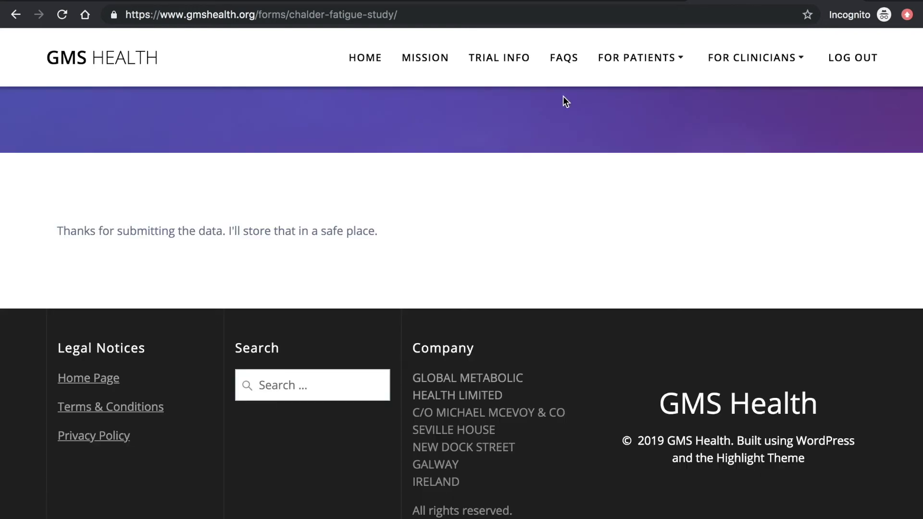
- Look through the blank EQ5D5L questionnaire down to Submit, then move on to PORPUS
{"action": "mouse_move", "coordinate": [636, 66]}
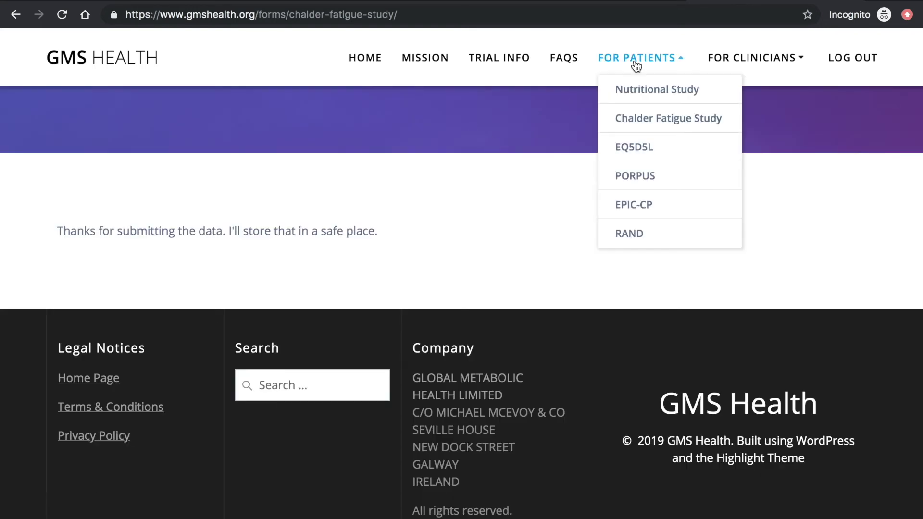
{"action": "left_click", "coordinate": [635, 149]}
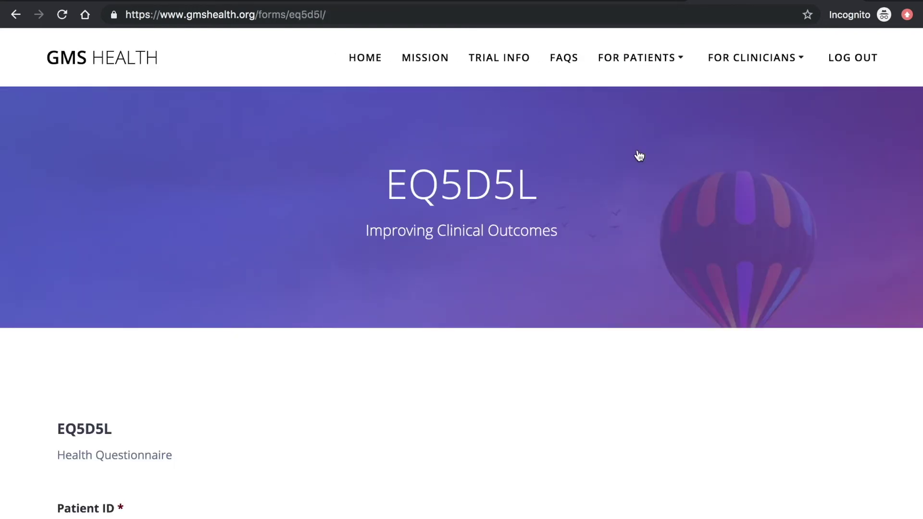
{"action": "scroll", "coordinate": [354, 294], "scroll_direction": "down", "scroll_amount": 4}
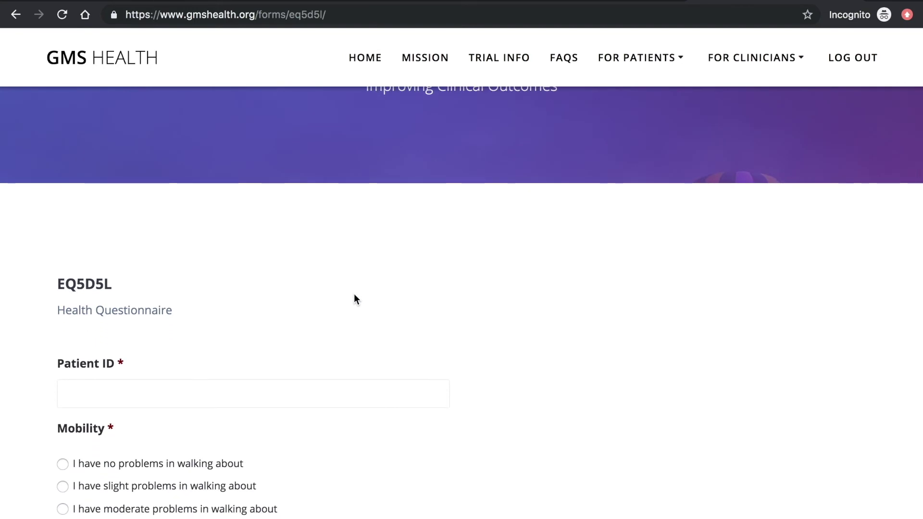
{"action": "scroll", "coordinate": [354, 294], "scroll_direction": "down", "scroll_amount": 5}
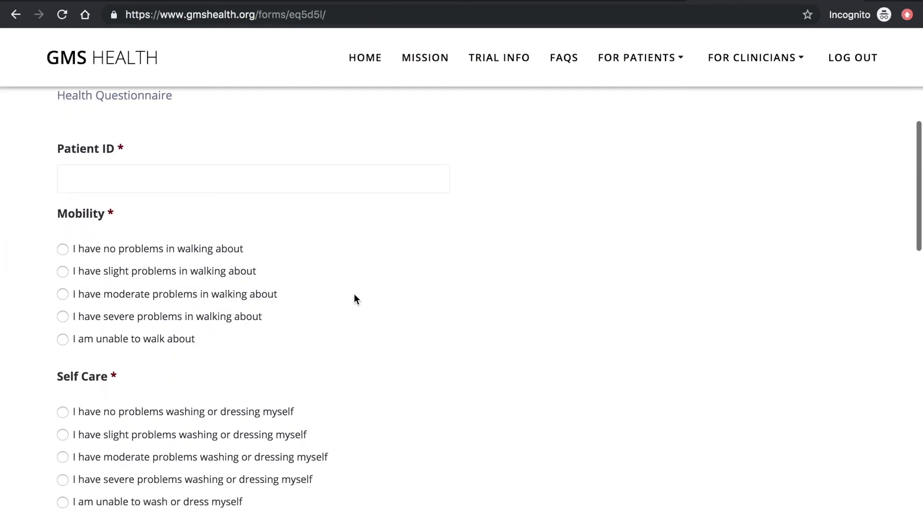
{"action": "scroll", "coordinate": [354, 299], "scroll_direction": "down", "scroll_amount": 12}
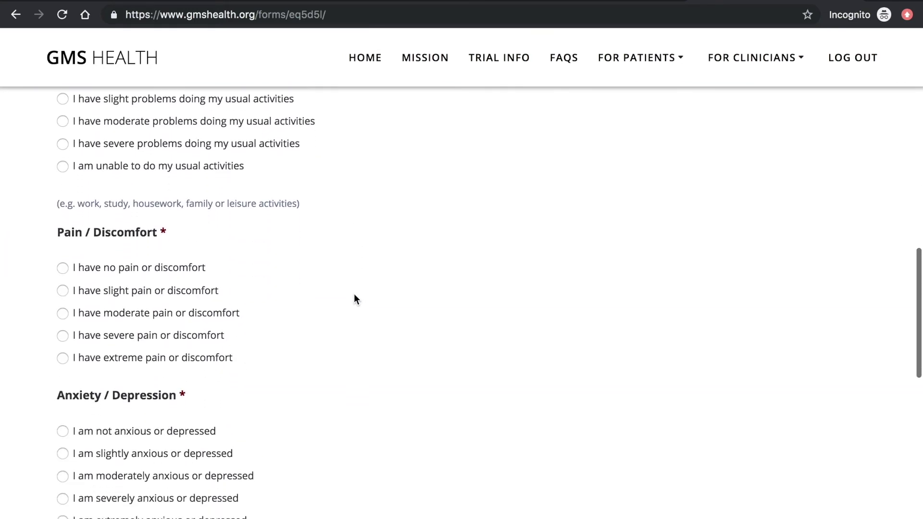
{"action": "scroll", "coordinate": [355, 297], "scroll_direction": "down", "scroll_amount": 8}
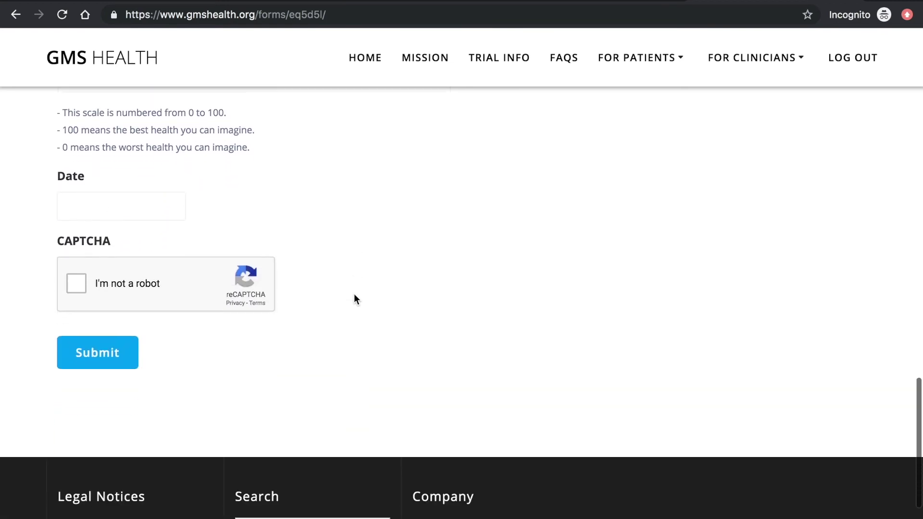
{"action": "mouse_move", "coordinate": [635, 50]}
{"action": "left_click", "coordinate": [635, 185]}
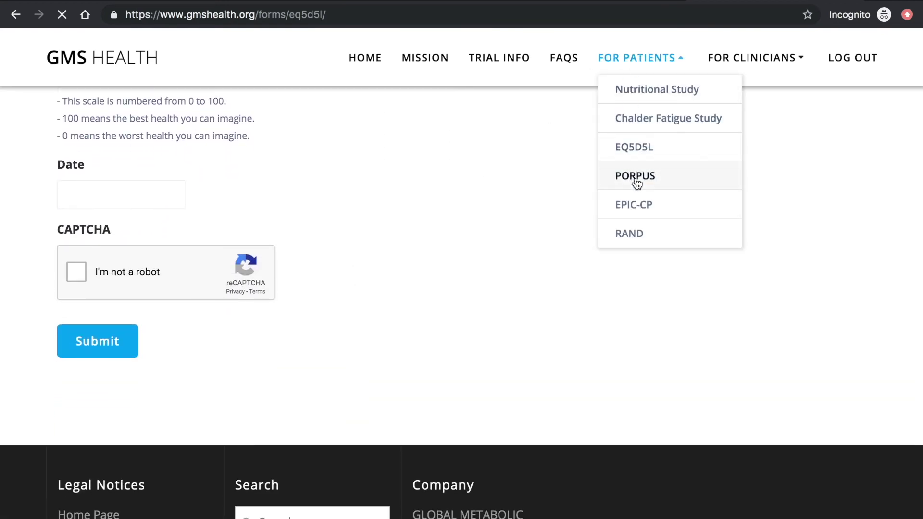
- Read through the blank PORPUS questionnaire, from its full-name subtitle down to the date section
{"action": "scroll", "coordinate": [408, 347], "scroll_direction": "down", "scroll_amount": 4}
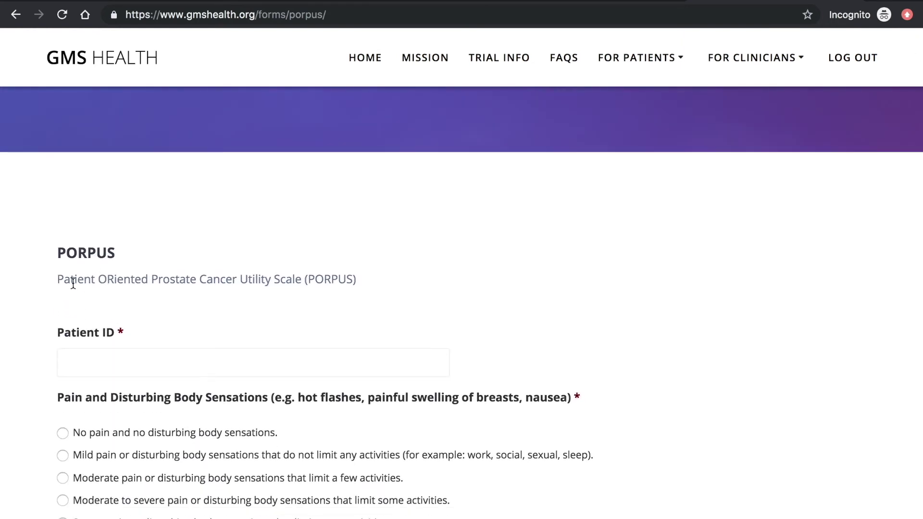
{"action": "left_click_drag", "start_coordinate": [59, 281], "coordinate": [314, 282]}
{"action": "left_click", "coordinate": [379, 285]}
{"action": "scroll", "coordinate": [342, 409], "scroll_direction": "down", "scroll_amount": 2}
{"action": "scroll", "coordinate": [344, 415], "scroll_direction": "down", "scroll_amount": 6}
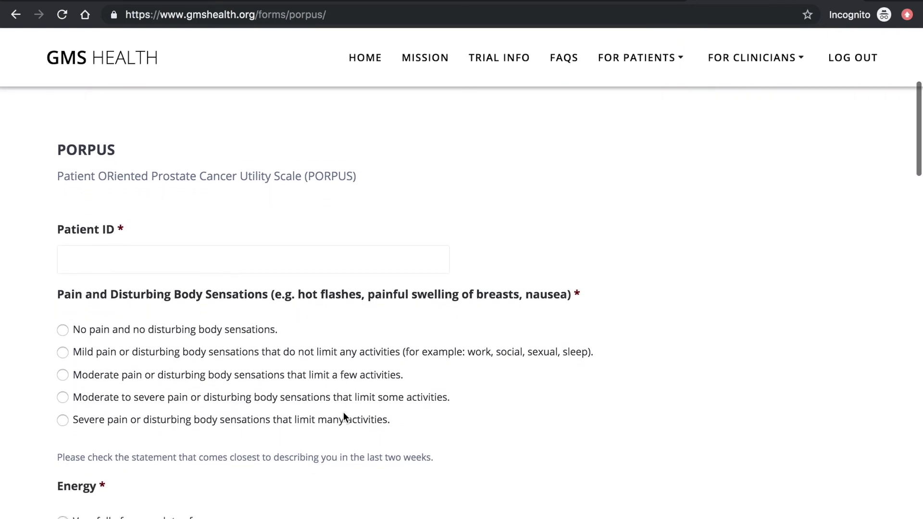
{"action": "scroll", "coordinate": [343, 414], "scroll_direction": "down", "scroll_amount": 7}
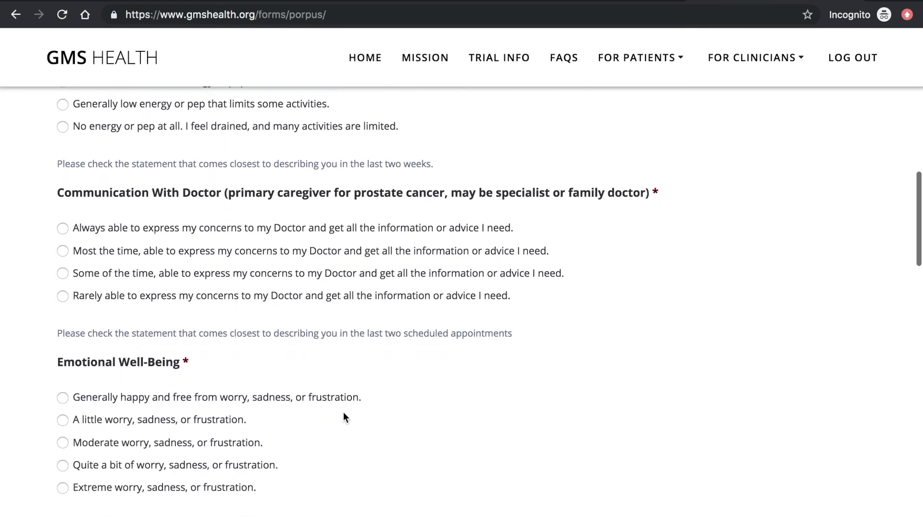
{"action": "scroll", "coordinate": [344, 416], "scroll_direction": "down", "scroll_amount": 6}
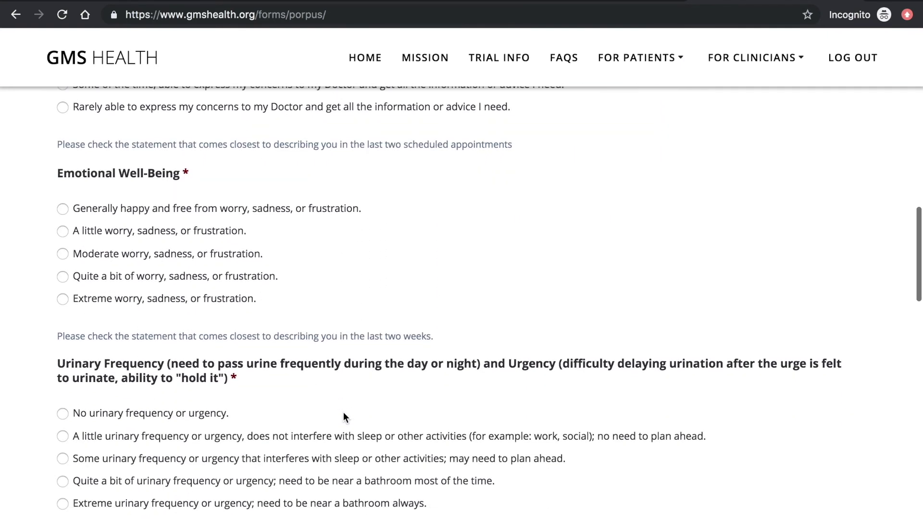
{"action": "scroll", "coordinate": [344, 416], "scroll_direction": "down", "scroll_amount": 5}
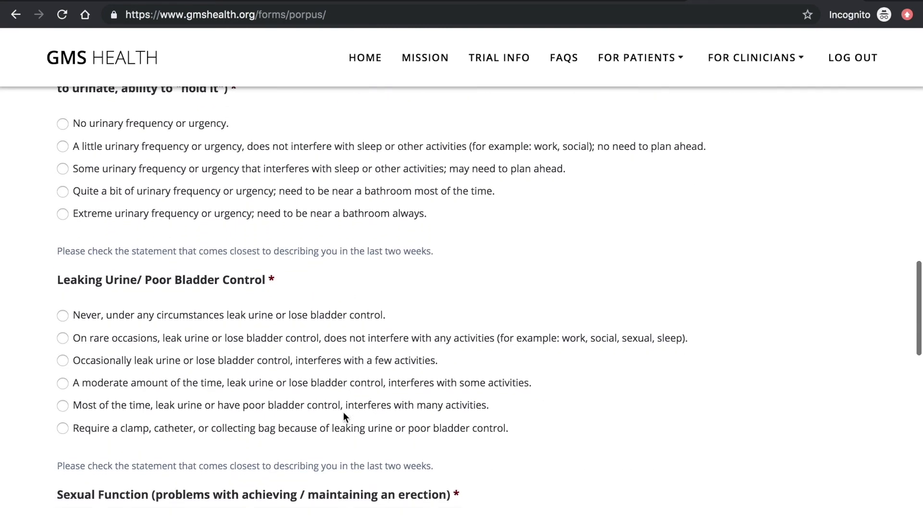
{"action": "scroll", "coordinate": [344, 414], "scroll_direction": "down", "scroll_amount": 9}
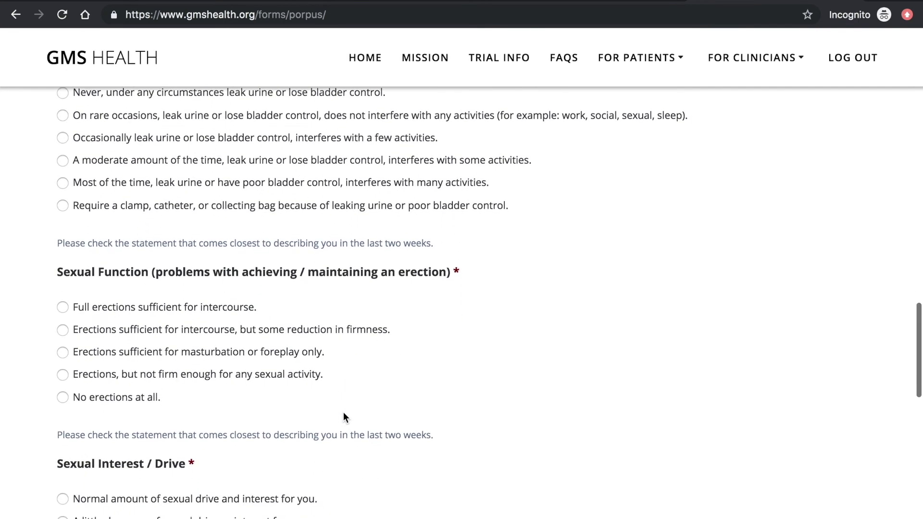
{"action": "scroll", "coordinate": [344, 414], "scroll_direction": "down", "scroll_amount": 2}
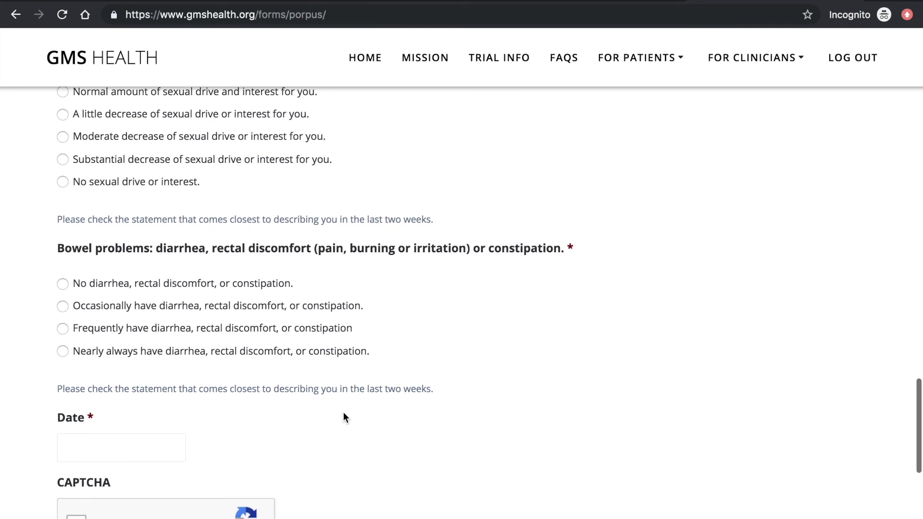
{"action": "mouse_move", "coordinate": [638, 72]}
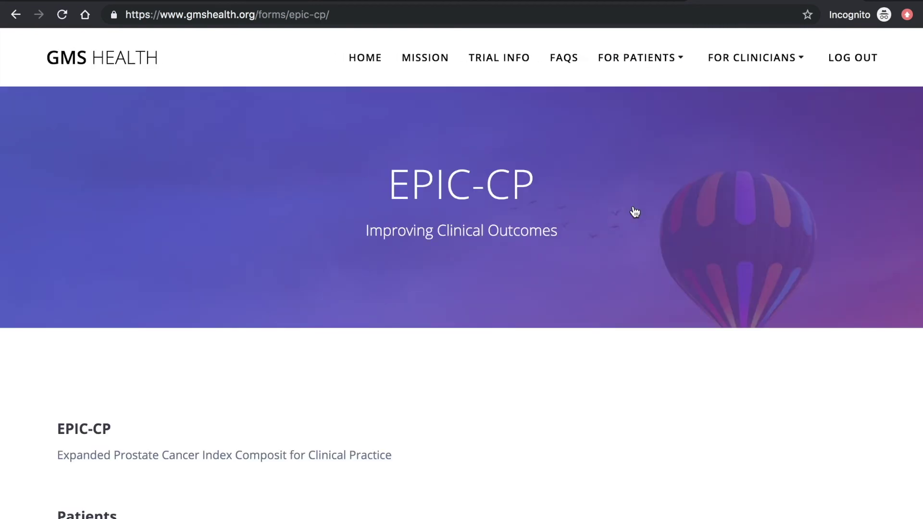
- Look over the blank EPIC-CP form down to Submit, then switch to the RAND questionnaire
{"action": "scroll", "coordinate": [297, 402], "scroll_direction": "down", "scroll_amount": 3}
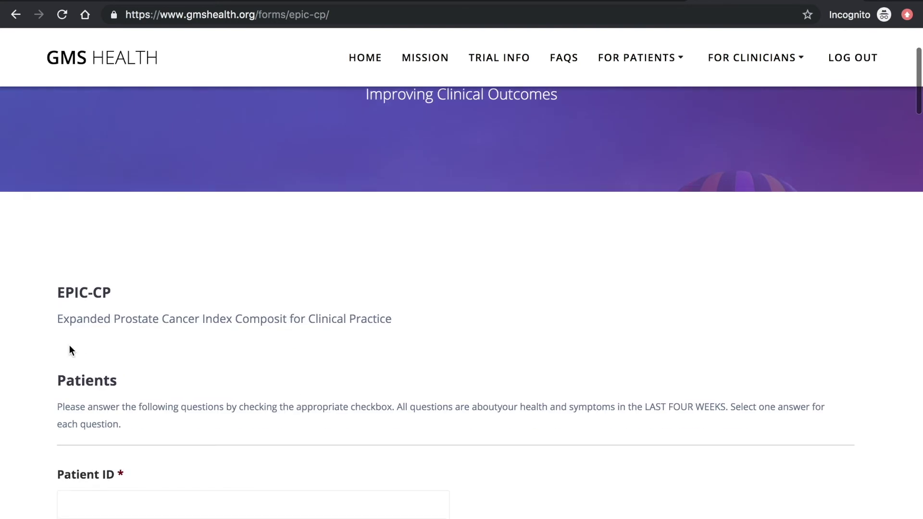
{"action": "left_click_drag", "start_coordinate": [60, 321], "coordinate": [340, 331]}
{"action": "left_click", "coordinate": [417, 319]}
{"action": "scroll", "coordinate": [417, 319], "scroll_direction": "down", "scroll_amount": 5}
{"action": "scroll", "coordinate": [417, 318], "scroll_direction": "down", "scroll_amount": 3}
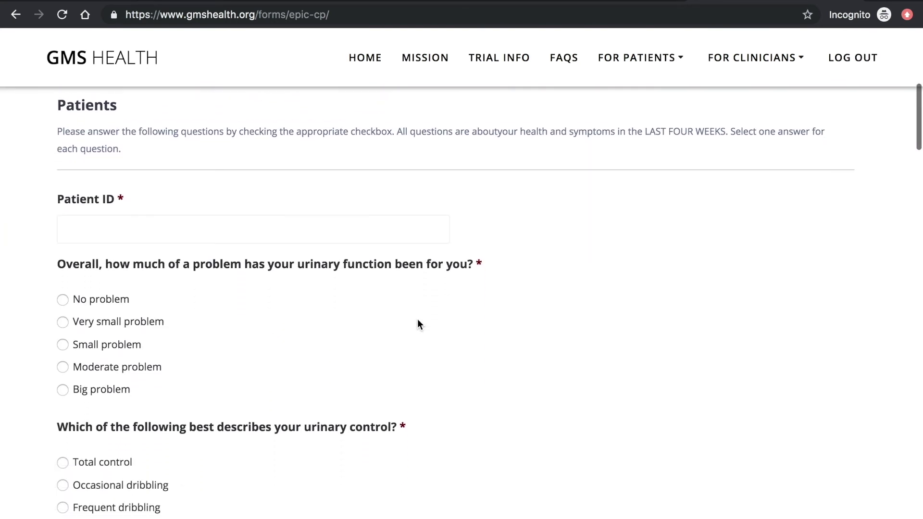
{"action": "scroll", "coordinate": [417, 319], "scroll_direction": "down", "scroll_amount": 6}
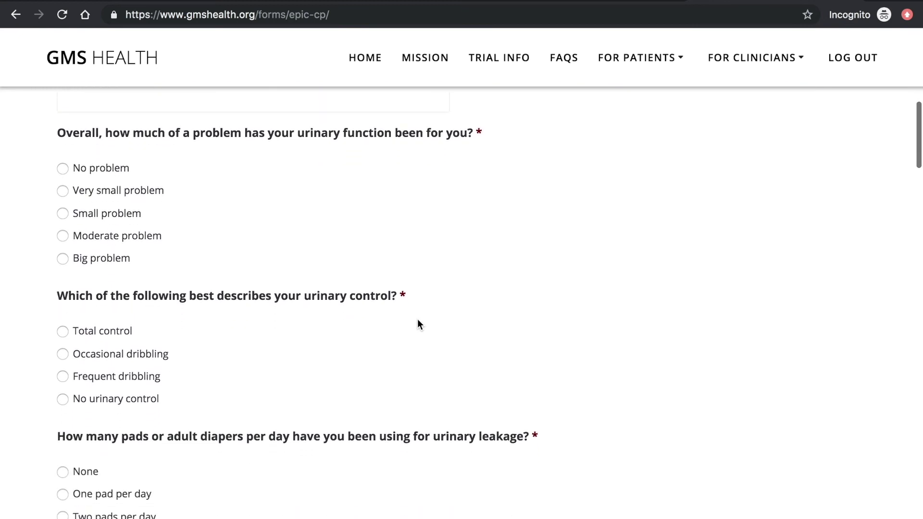
{"action": "scroll", "coordinate": [417, 319], "scroll_direction": "down", "scroll_amount": 6}
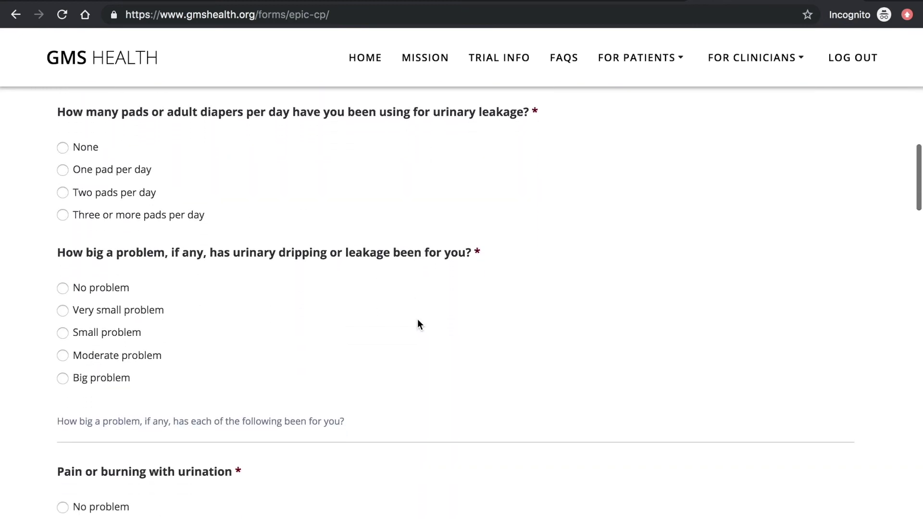
{"action": "scroll", "coordinate": [417, 320], "scroll_direction": "down", "scroll_amount": 9}
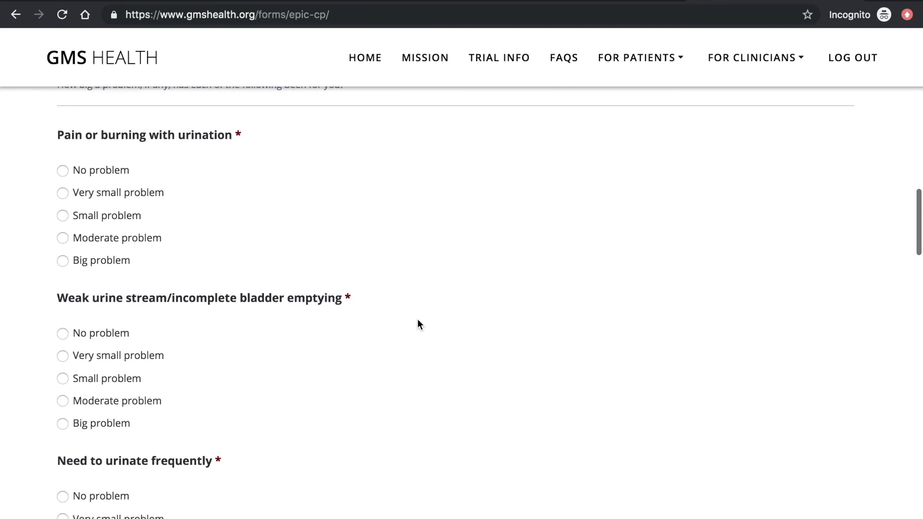
{"action": "scroll", "coordinate": [417, 319], "scroll_direction": "down", "scroll_amount": 3}
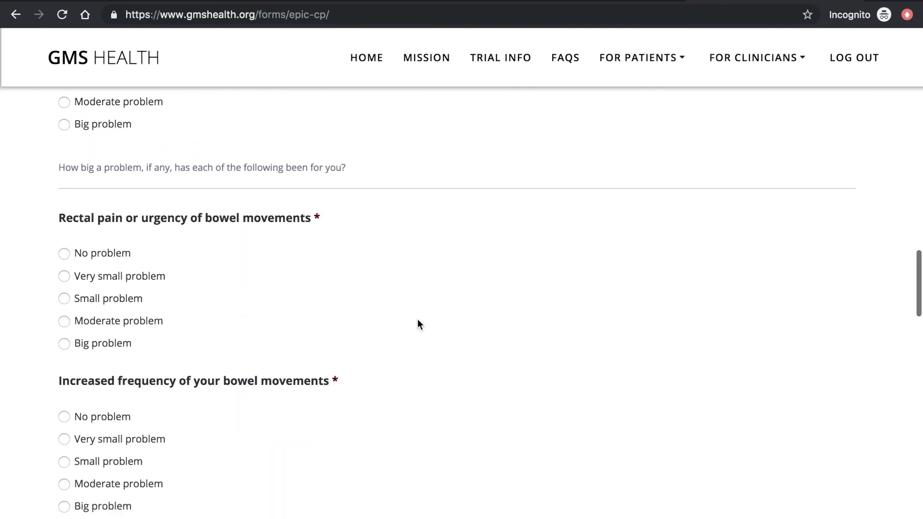
{"action": "scroll", "coordinate": [417, 318], "scroll_direction": "down", "scroll_amount": 6}
{"action": "scroll", "coordinate": [417, 318], "scroll_direction": "down", "scroll_amount": 9}
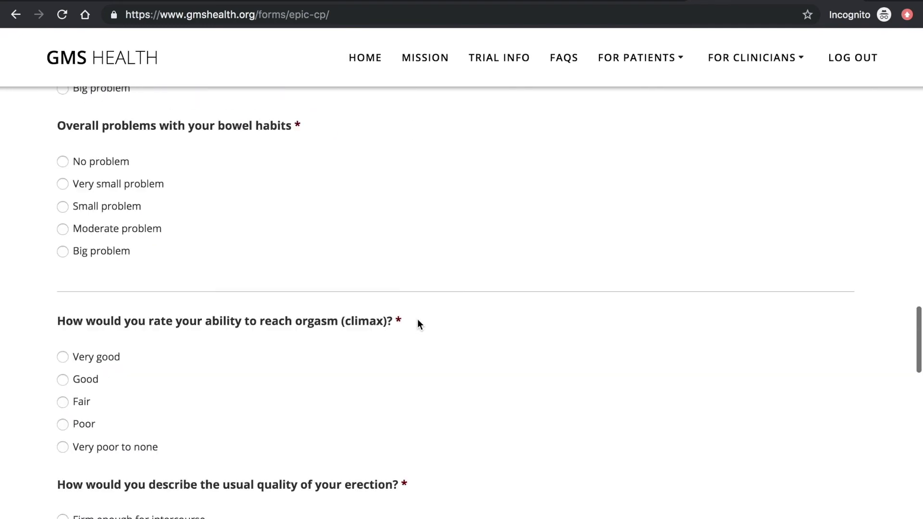
{"action": "scroll", "coordinate": [417, 319], "scroll_direction": "down", "scroll_amount": 11}
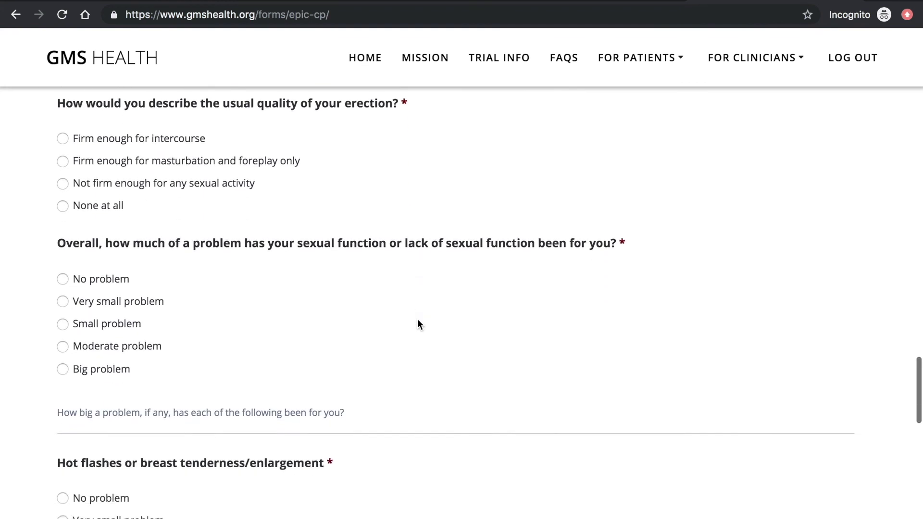
{"action": "scroll", "coordinate": [418, 319], "scroll_direction": "down", "scroll_amount": 7}
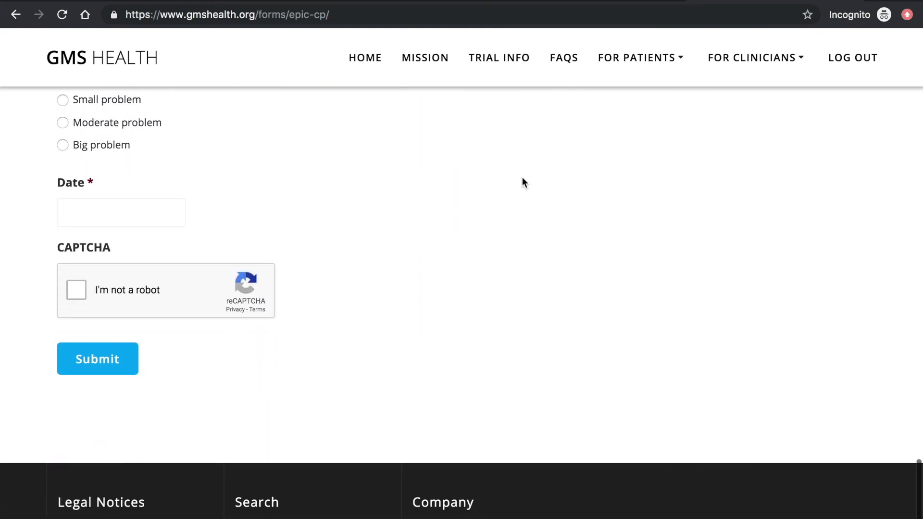
{"action": "mouse_move", "coordinate": [645, 56]}
{"action": "left_click", "coordinate": [626, 243]}
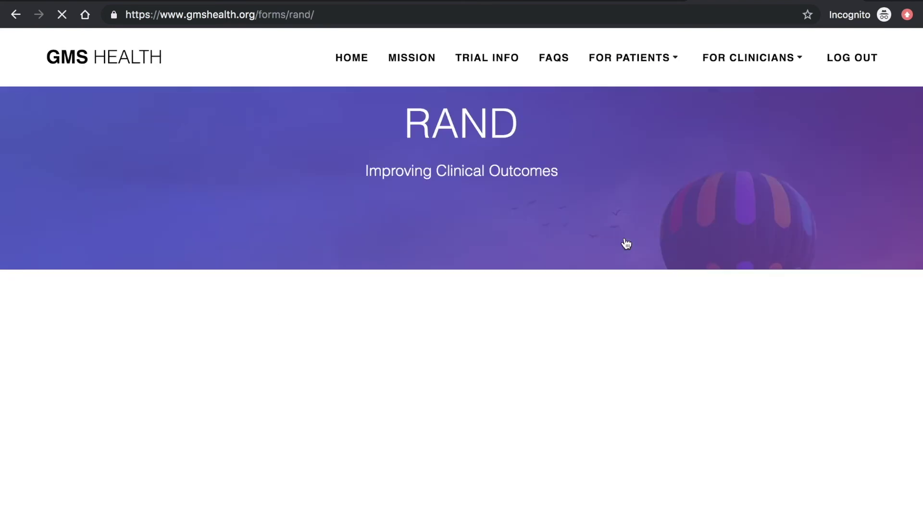
- Look over the blank RAND 36-Item form down to Date, CAPTCHA and Submit, then return to Forms
{"action": "scroll", "coordinate": [373, 395], "scroll_direction": "down", "scroll_amount": 6}
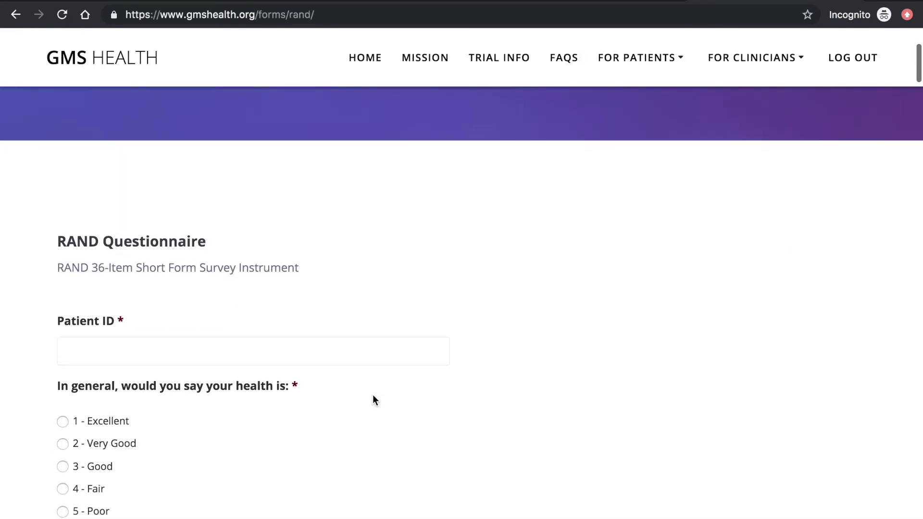
{"action": "scroll", "coordinate": [375, 400], "scroll_direction": "down", "scroll_amount": 5}
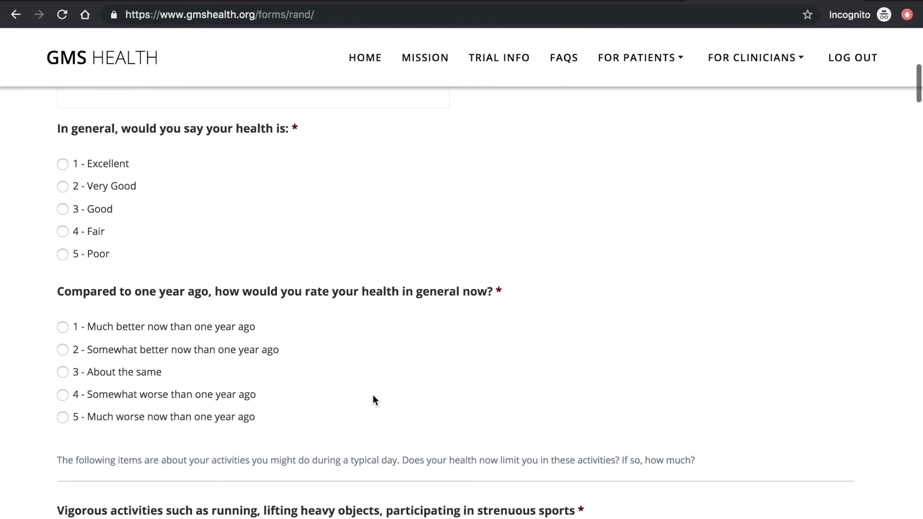
{"action": "scroll", "coordinate": [375, 400], "scroll_direction": "down", "scroll_amount": 6}
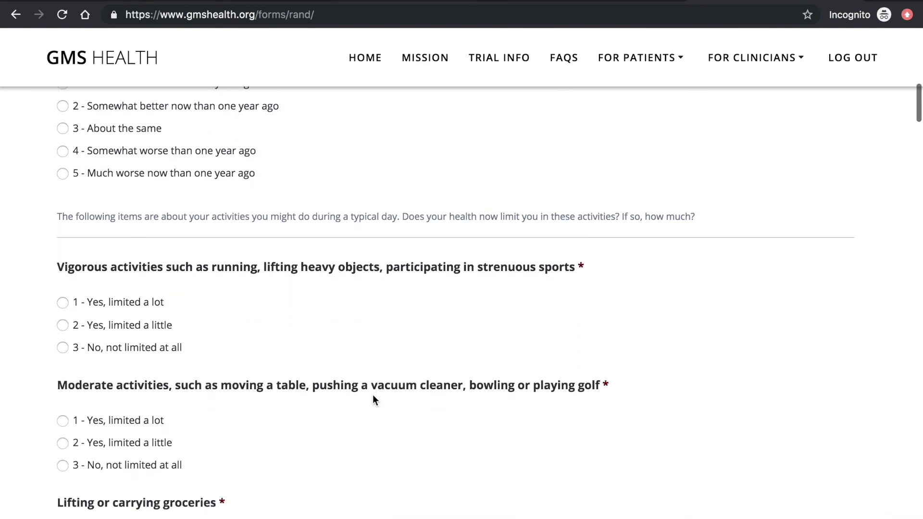
{"action": "scroll", "coordinate": [373, 396], "scroll_direction": "down", "scroll_amount": 6}
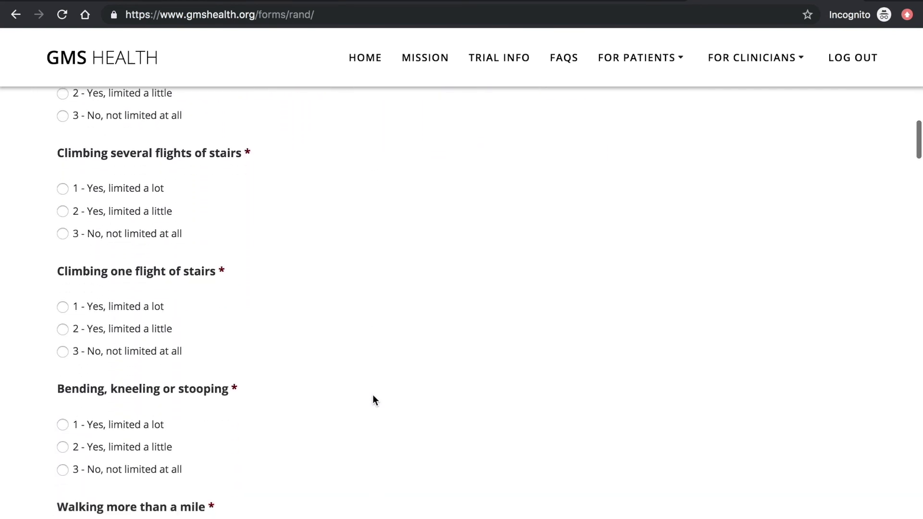
{"action": "scroll", "coordinate": [375, 400], "scroll_direction": "down", "scroll_amount": 10}
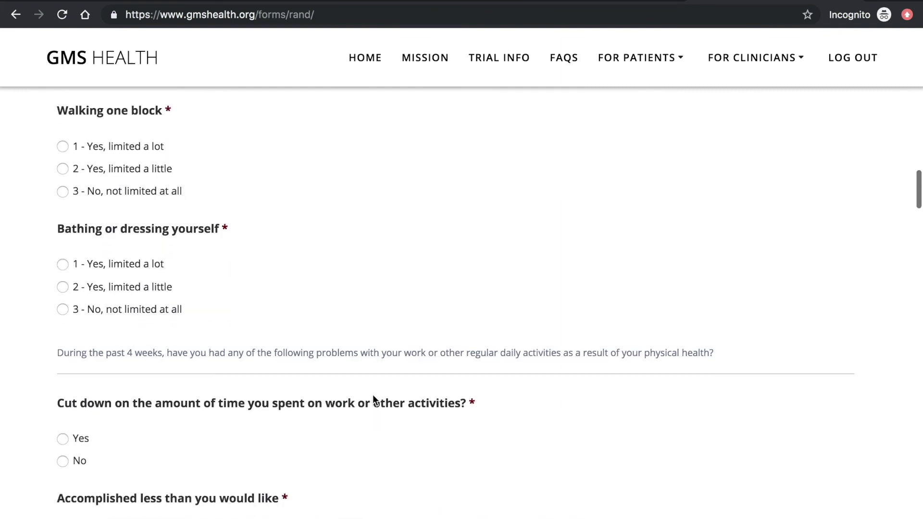
{"action": "scroll", "coordinate": [373, 396], "scroll_direction": "down", "scroll_amount": 9}
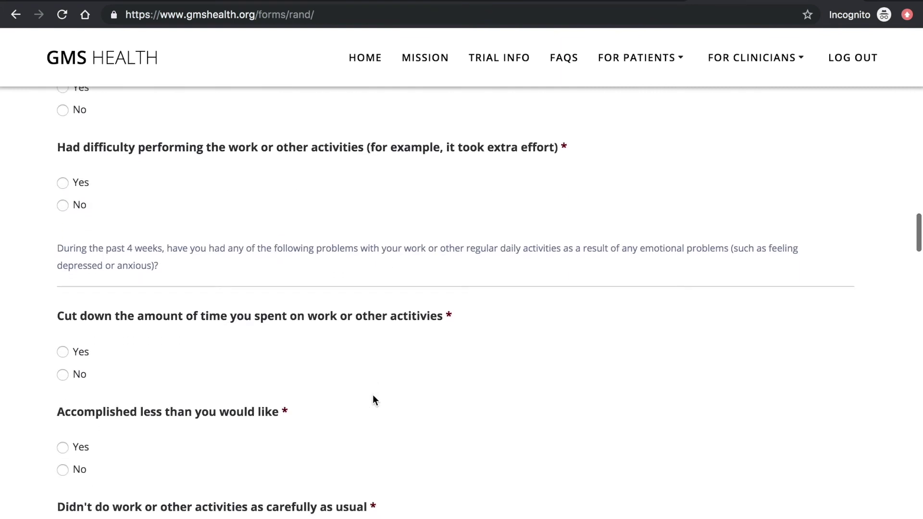
{"action": "scroll", "coordinate": [373, 399], "scroll_direction": "down", "scroll_amount": 12}
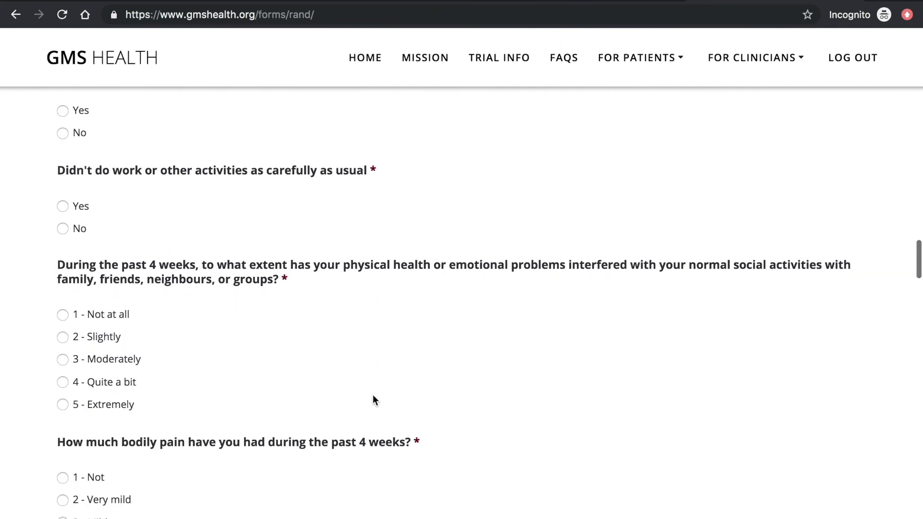
{"action": "scroll", "coordinate": [373, 399], "scroll_direction": "down", "scroll_amount": 10}
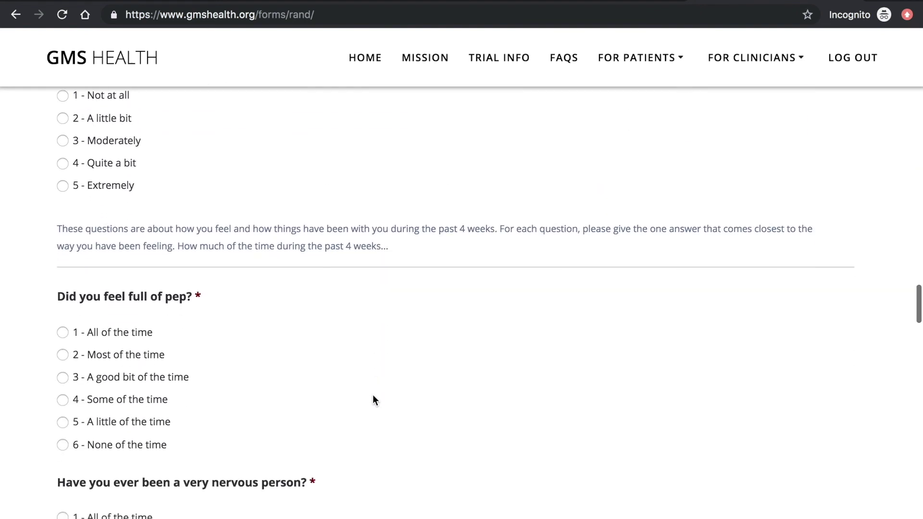
{"action": "scroll", "coordinate": [373, 399], "scroll_direction": "down", "scroll_amount": 20}
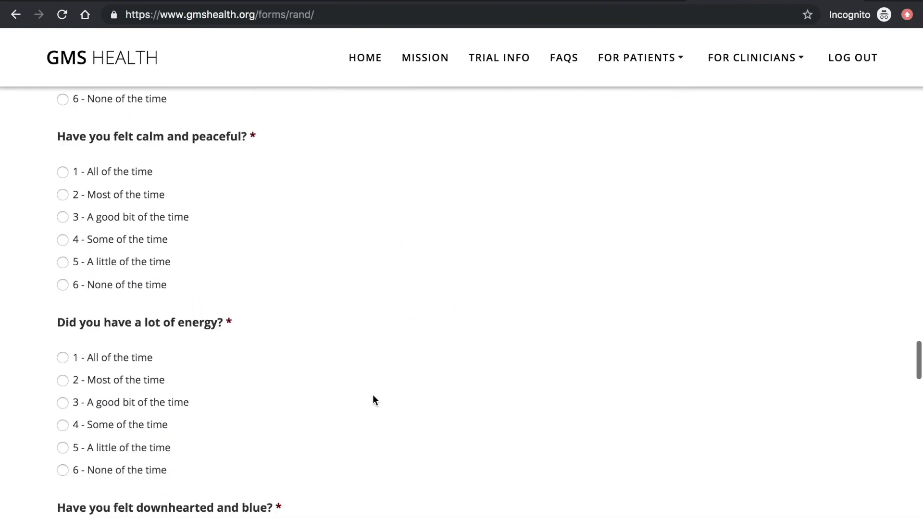
{"action": "scroll", "coordinate": [374, 395], "scroll_direction": "down", "scroll_amount": 15}
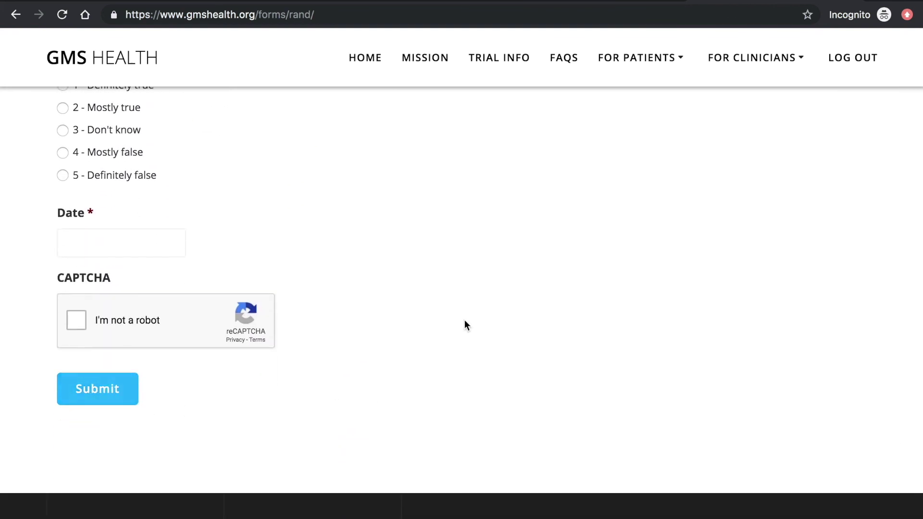
{"action": "left_click", "coordinate": [619, 63]}
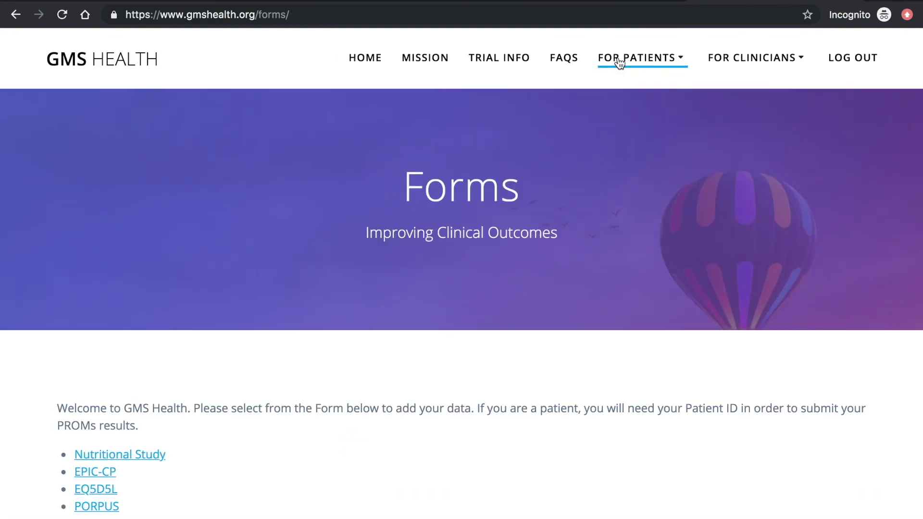
- Open the Nutritional Study Data table and scroll right across its columns
{"action": "mouse_move", "coordinate": [747, 65]}
{"action": "left_click", "coordinate": [731, 94]}
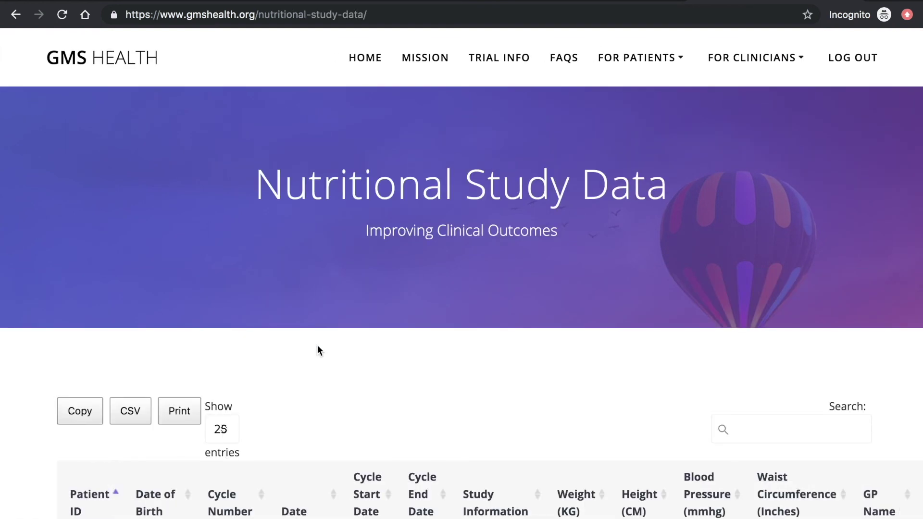
{"action": "scroll", "coordinate": [317, 345], "scroll_direction": "down", "scroll_amount": 3}
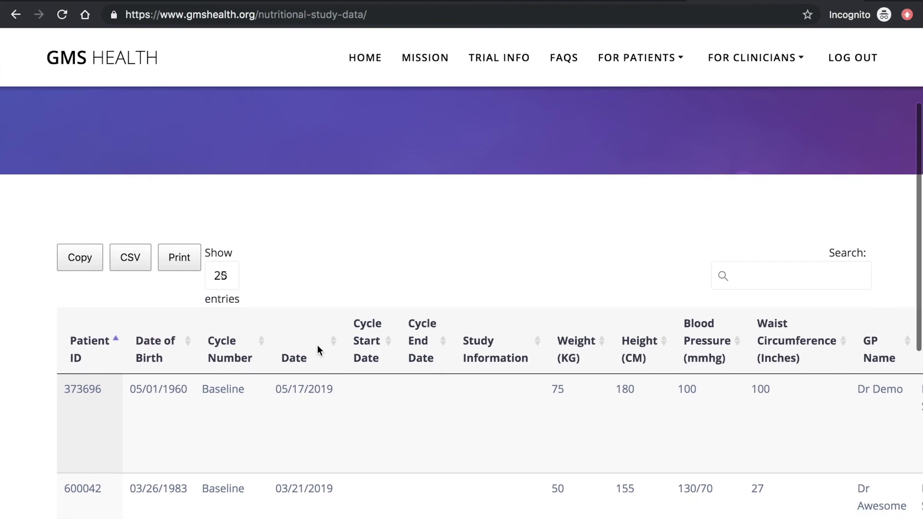
{"action": "scroll", "coordinate": [317, 345], "scroll_direction": "down", "scroll_amount": 1}
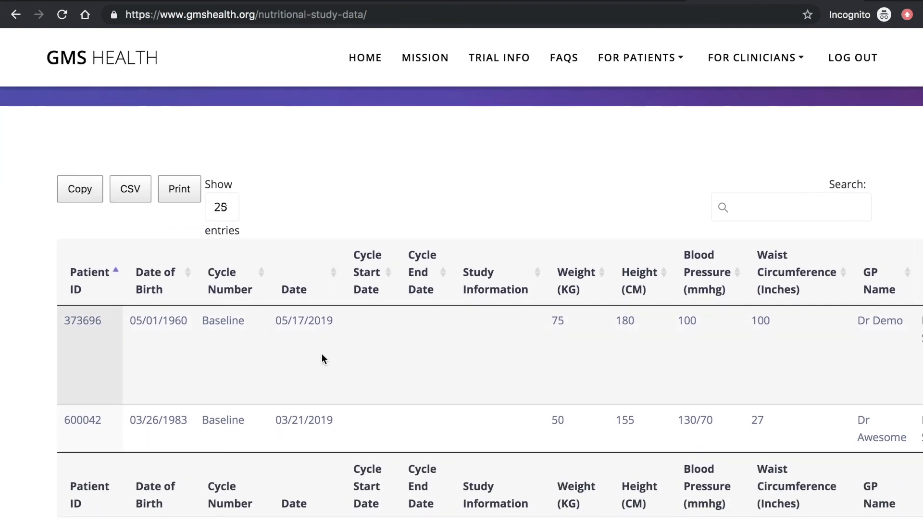
{"action": "scroll", "coordinate": [321, 359], "scroll_direction": "right", "scroll_amount": 2}
{"action": "scroll", "coordinate": [322, 354], "scroll_direction": "right", "scroll_amount": 10}
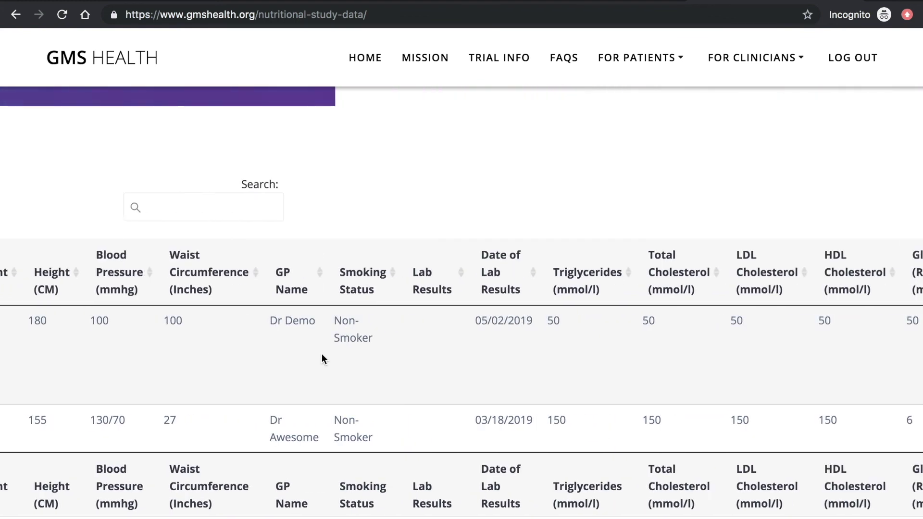
{"action": "scroll", "coordinate": [321, 353], "scroll_direction": "right", "scroll_amount": 6}
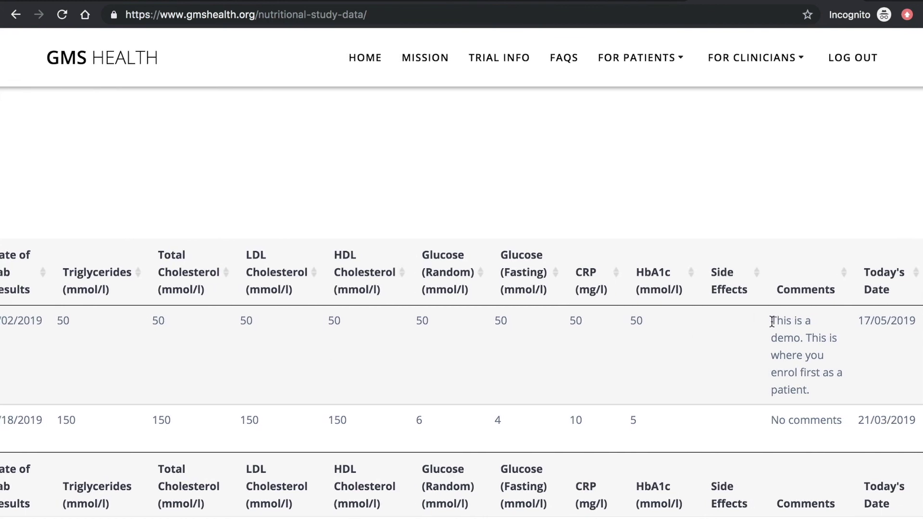
- Check the first patient's comment, scroll the table back, and leave for the home page
{"action": "left_click_drag", "start_coordinate": [772, 321], "coordinate": [826, 382]}
{"action": "left_click", "coordinate": [828, 393]}
{"action": "scroll", "coordinate": [828, 393], "scroll_direction": "left", "scroll_amount": 15}
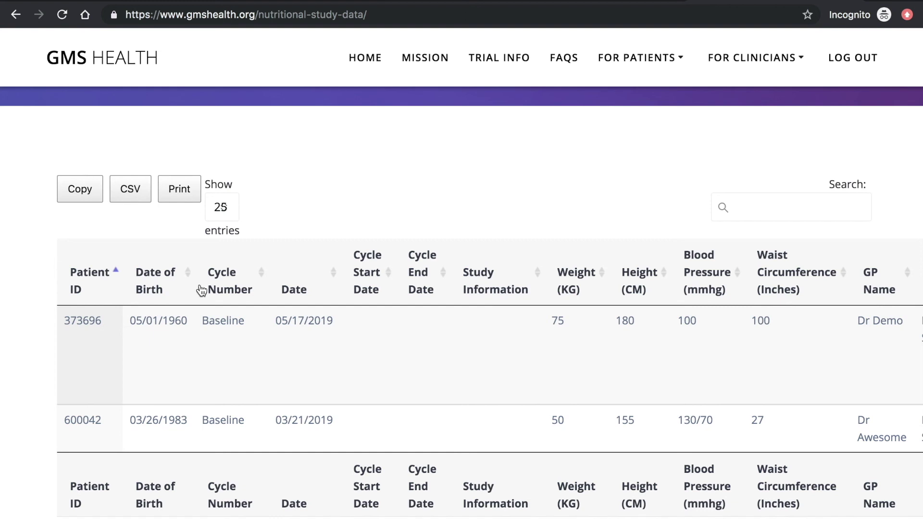
{"action": "scroll", "coordinate": [200, 290], "scroll_direction": "down", "scroll_amount": 3}
{"action": "scroll", "coordinate": [202, 291], "scroll_direction": "up", "scroll_amount": 5}
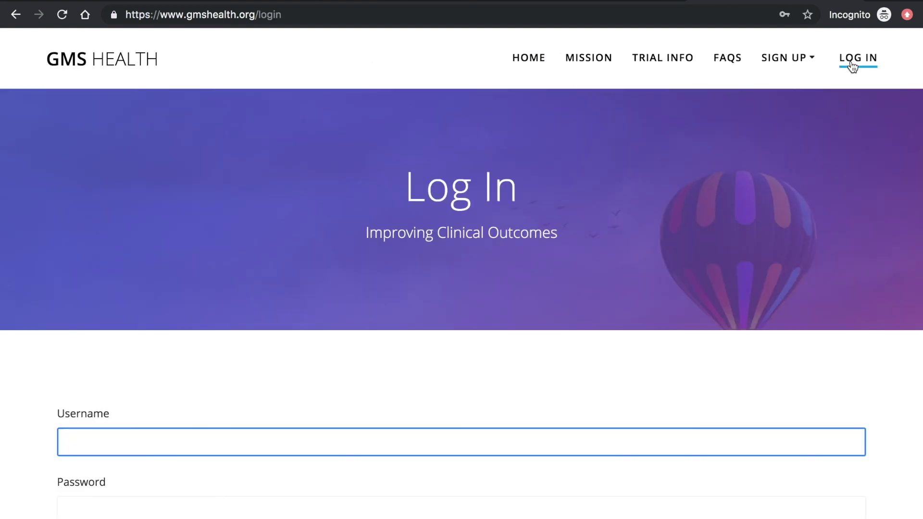
{"action": "left_click", "coordinate": [520, 63]}
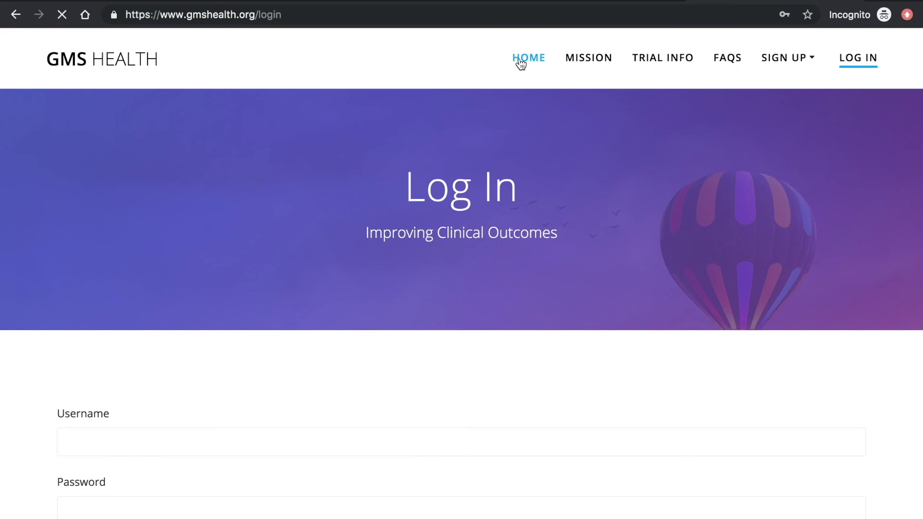